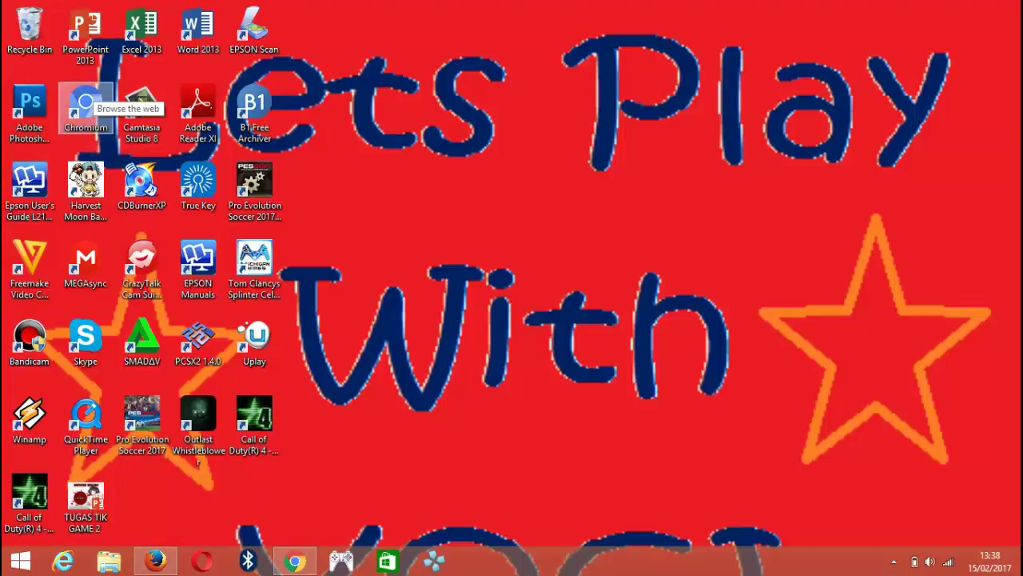
- Switch to Chrome, close the developer tools and open the downarea51 result "Daftar Kumpulan Game Playstation Iso PSX" from the Google search
{"action": "left_click", "coordinate": [295, 561]}
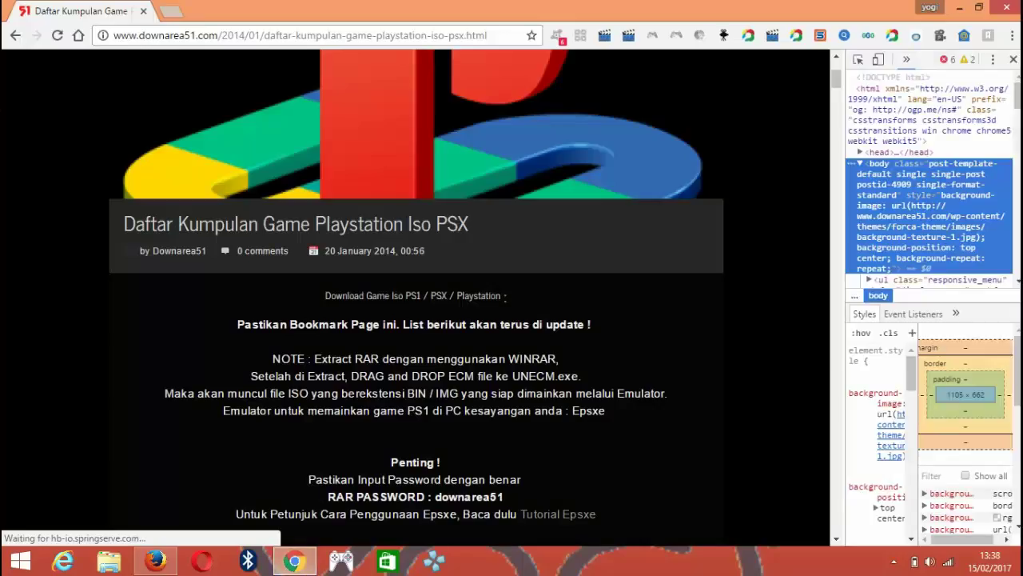
{"action": "left_click", "coordinate": [15, 35]}
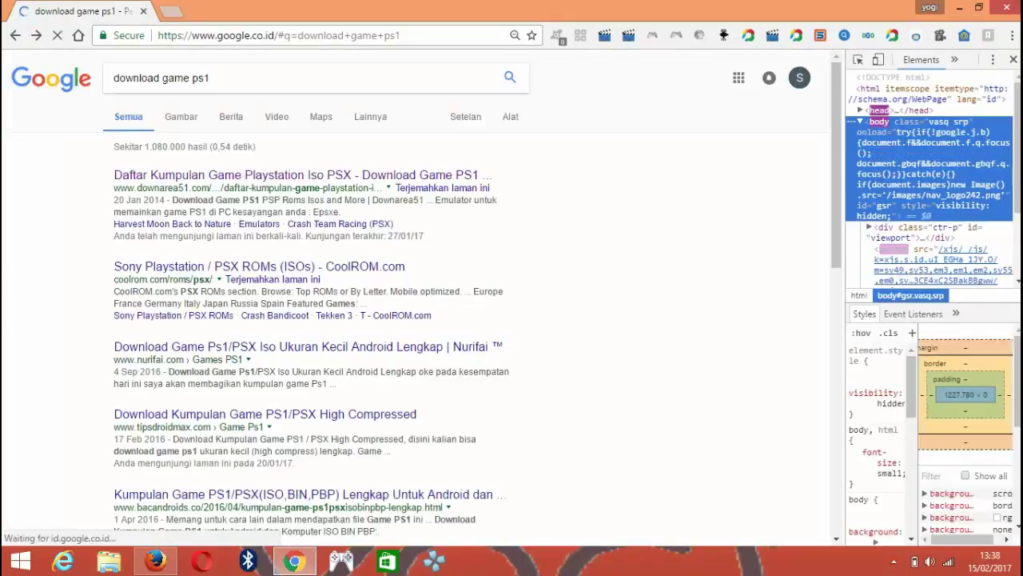
{"action": "key", "text": "F12"}
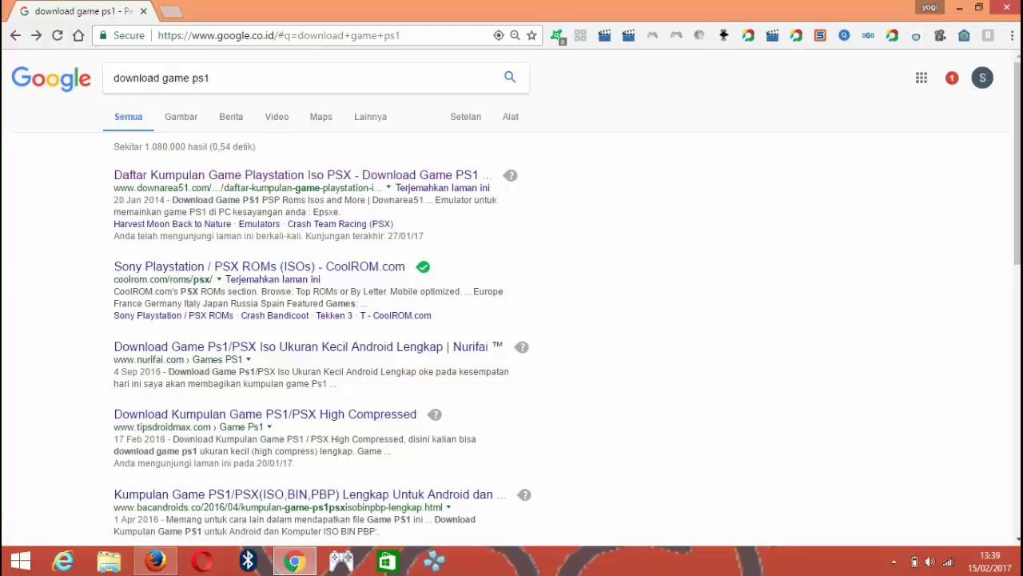
{"action": "left_click", "coordinate": [302, 175]}
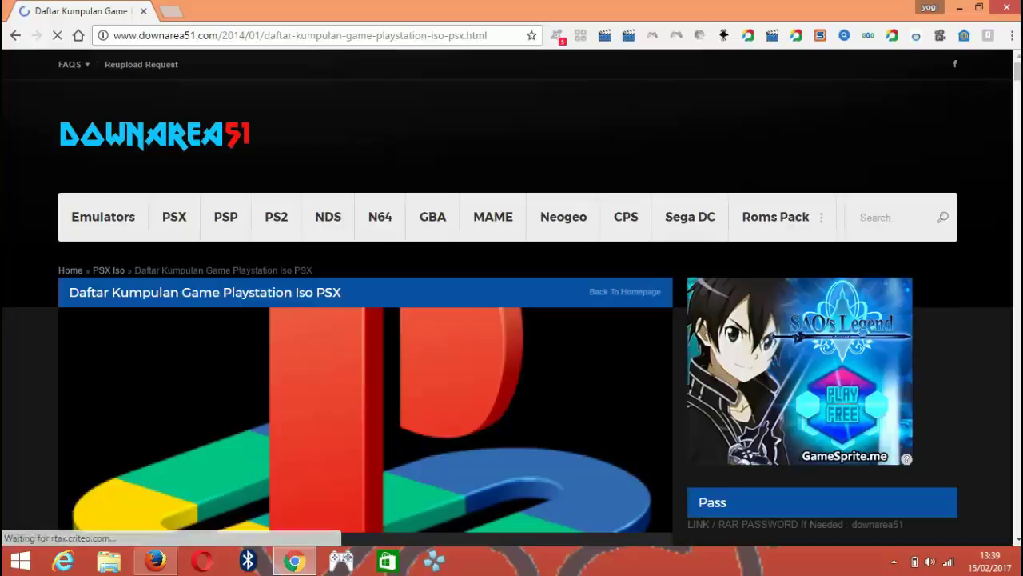
- Look through the page's instructions and alphabetical list of PSX games, and return to the page header
{"action": "scroll", "coordinate": [511, 296], "scroll_direction": "down", "scroll_amount": 5}
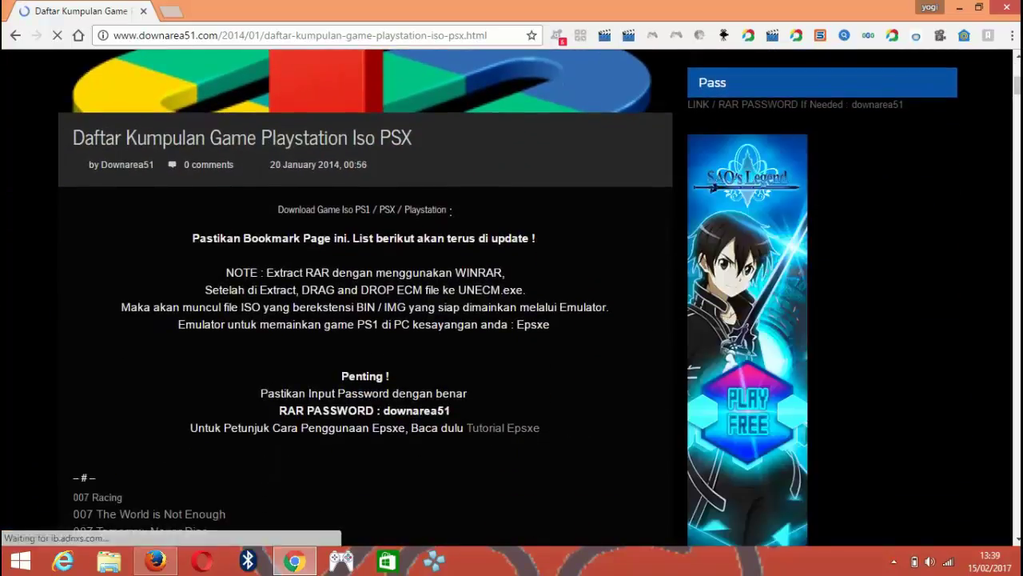
{"action": "scroll", "coordinate": [512, 295], "scroll_direction": "down", "scroll_amount": 4}
{"action": "scroll", "coordinate": [512, 296], "scroll_direction": "down", "scroll_amount": 2}
{"action": "scroll", "coordinate": [511, 296], "scroll_direction": "down", "scroll_amount": 3}
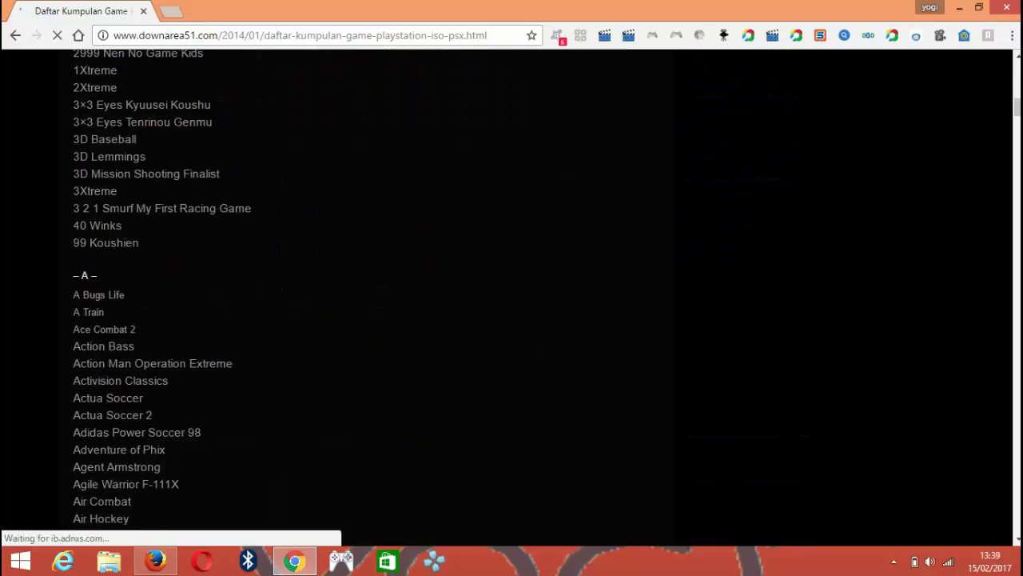
{"action": "scroll", "coordinate": [512, 295], "scroll_direction": "down", "scroll_amount": 4}
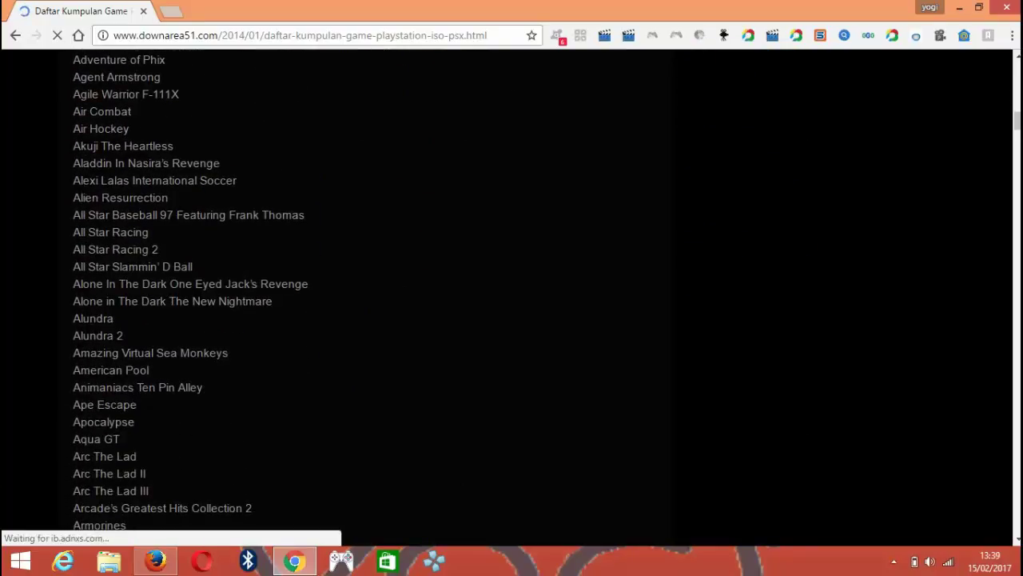
{"action": "scroll", "coordinate": [188, 184], "scroll_direction": "down", "scroll_amount": 1}
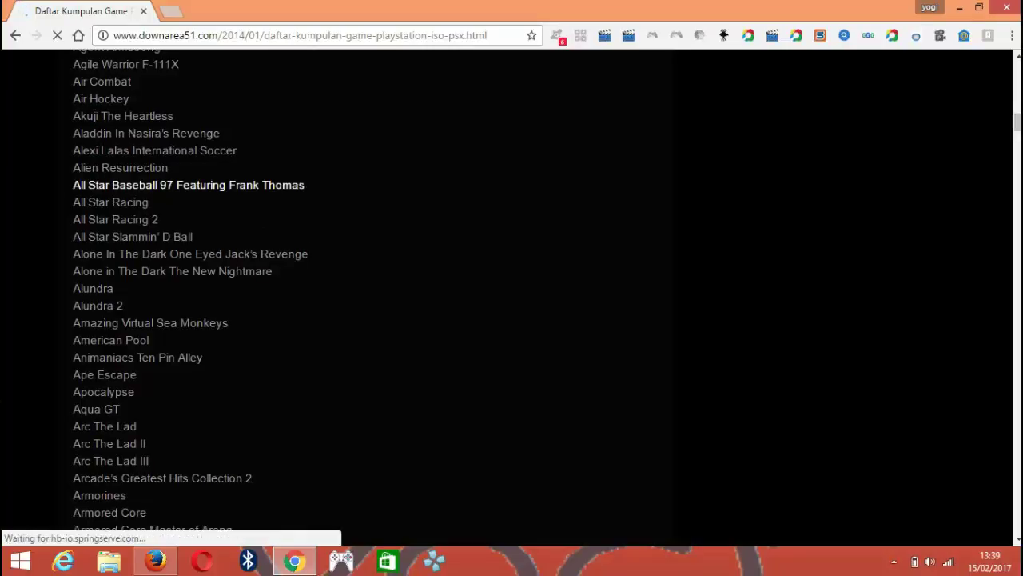
{"action": "scroll", "coordinate": [188, 185], "scroll_direction": "down", "scroll_amount": 5}
{"action": "scroll", "coordinate": [189, 185], "scroll_direction": "up", "scroll_amount": 1}
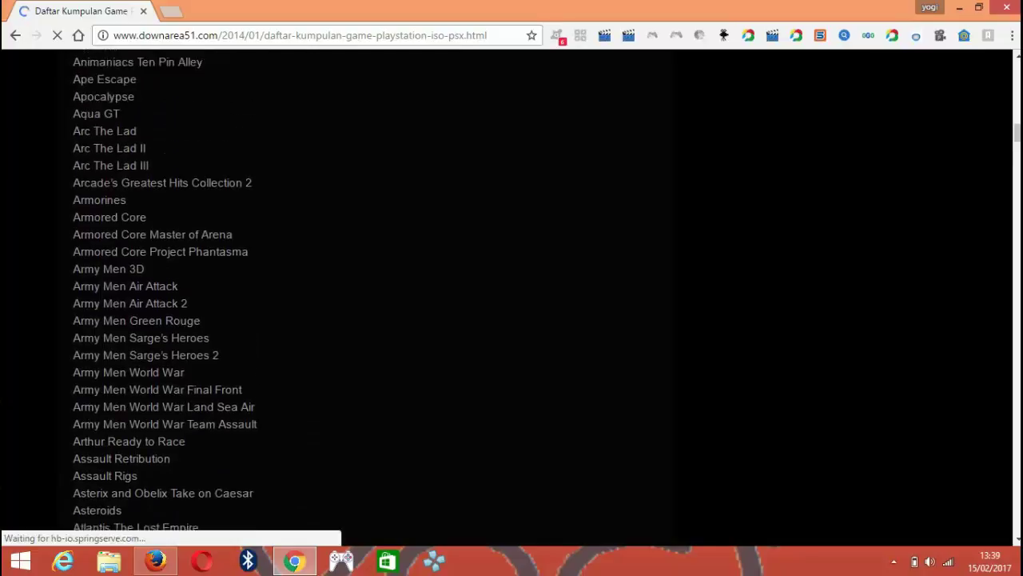
{"action": "scroll", "coordinate": [188, 185], "scroll_direction": "up", "scroll_amount": 15}
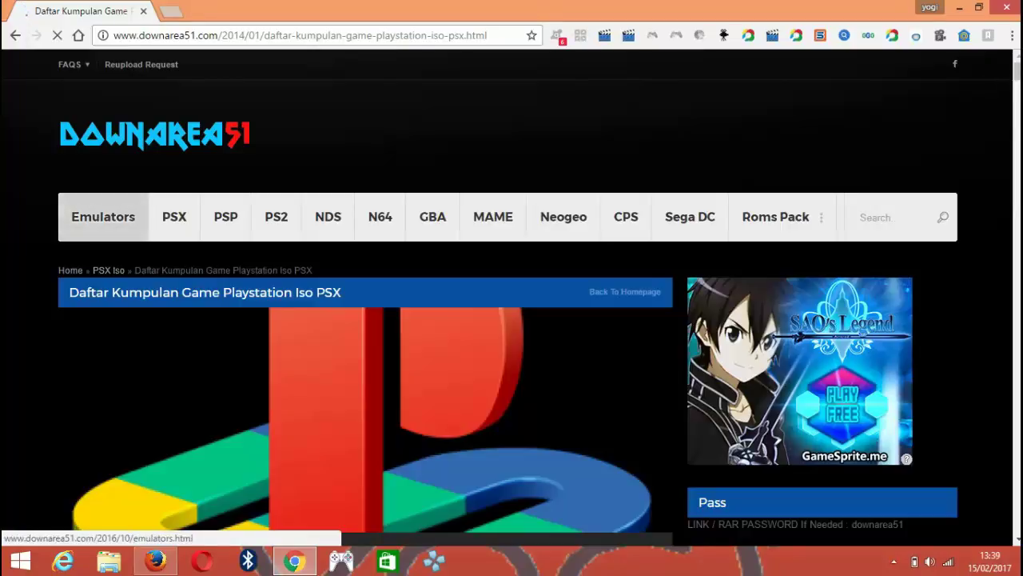
- Open the site's Emulators page and dismiss the banner advertisement covering the emulator list
{"action": "left_click", "coordinate": [103, 217]}
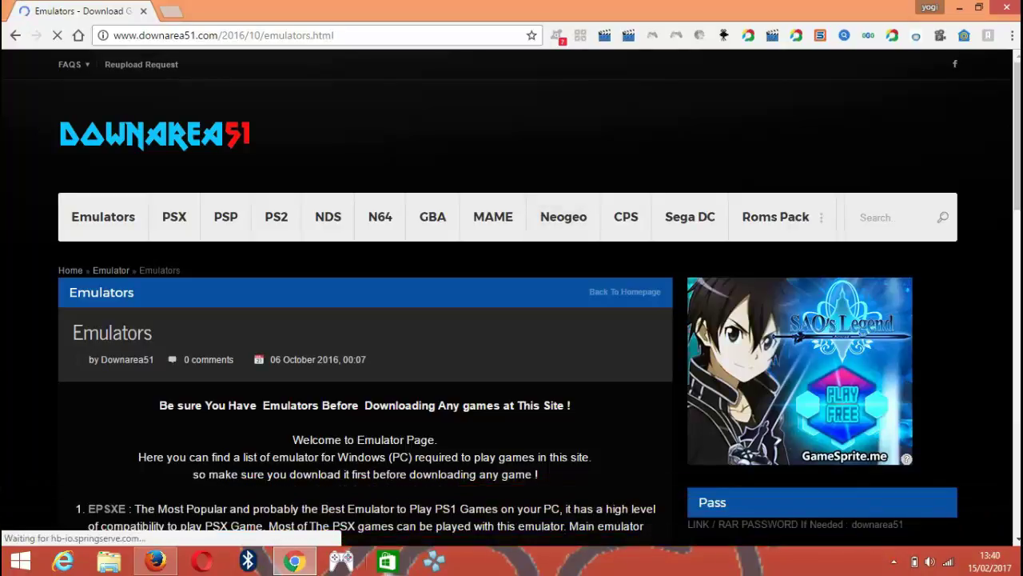
{"action": "scroll", "coordinate": [535, 303], "scroll_direction": "down", "scroll_amount": 2}
{"action": "scroll", "coordinate": [536, 304], "scroll_direction": "down", "scroll_amount": 2}
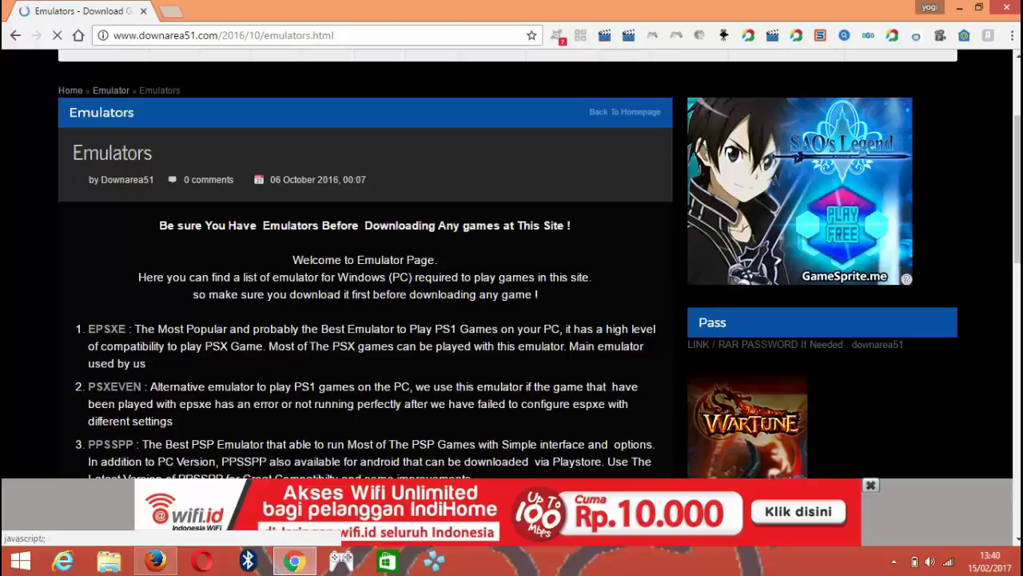
{"action": "left_click", "coordinate": [870, 485]}
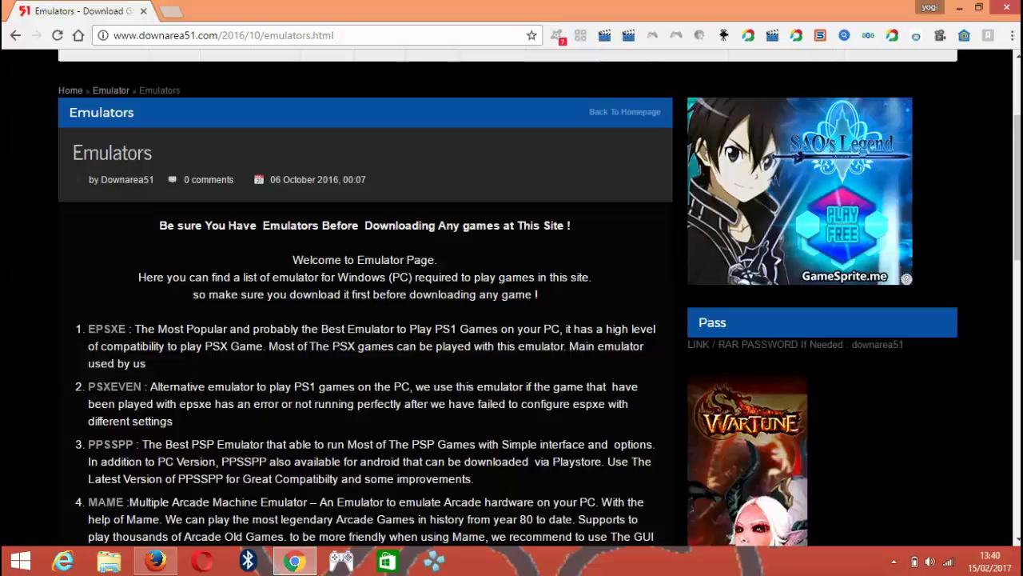
- Review the list of emulators and open the EPSXE emulator's page
{"action": "scroll", "coordinate": [512, 304], "scroll_direction": "down", "scroll_amount": 1}
{"action": "scroll", "coordinate": [512, 304], "scroll_direction": "down", "scroll_amount": 2}
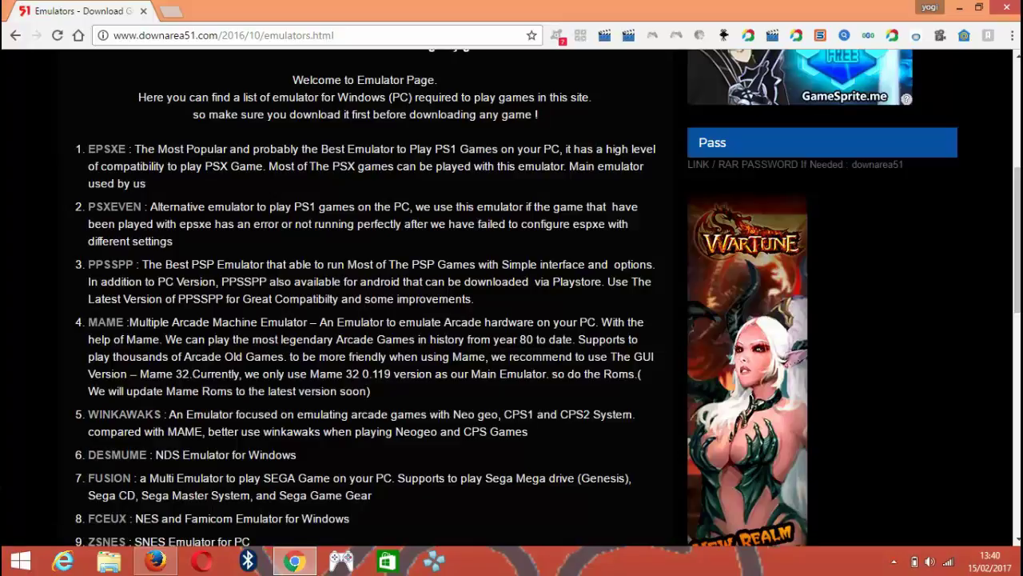
{"action": "scroll", "coordinate": [363, 296], "scroll_direction": "up", "scroll_amount": 2}
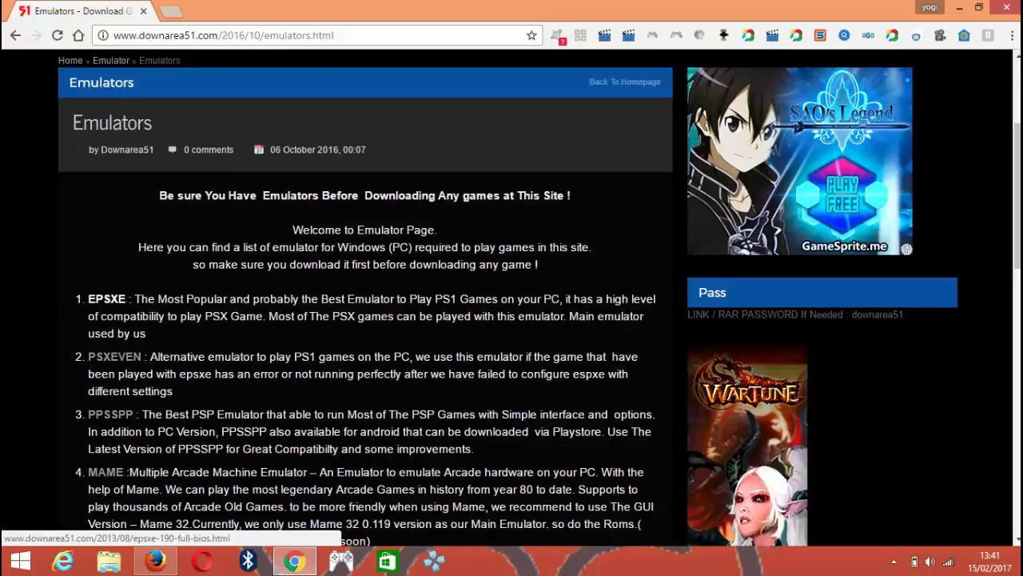
{"action": "left_click", "coordinate": [107, 298]}
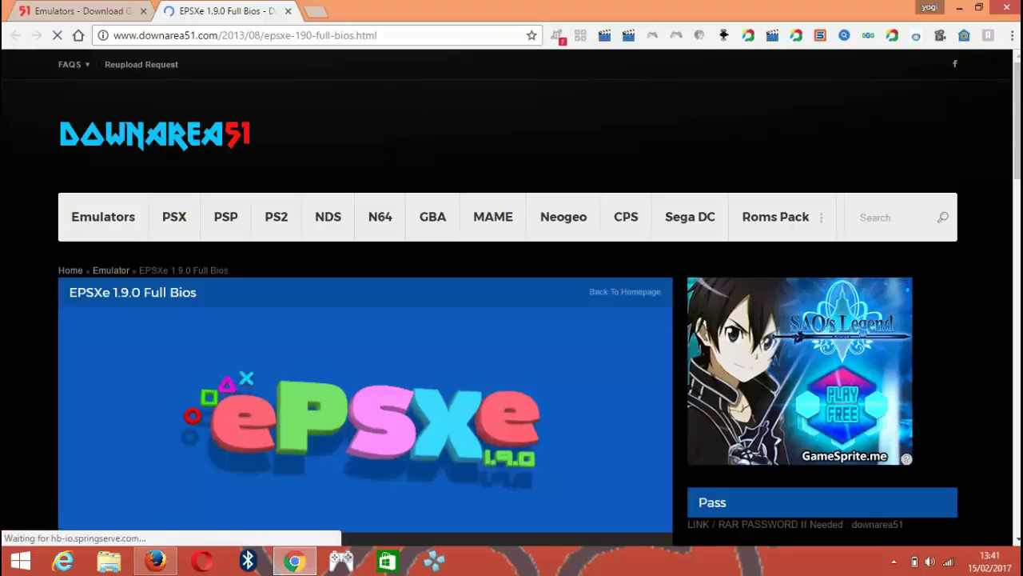
- Request the Epsxe 1.9.0 Full Bios and Plugin download through the redirect page and Userscloud, and close the blank pop-up tab
{"action": "scroll", "coordinate": [530, 290], "scroll_direction": "down", "scroll_amount": 3}
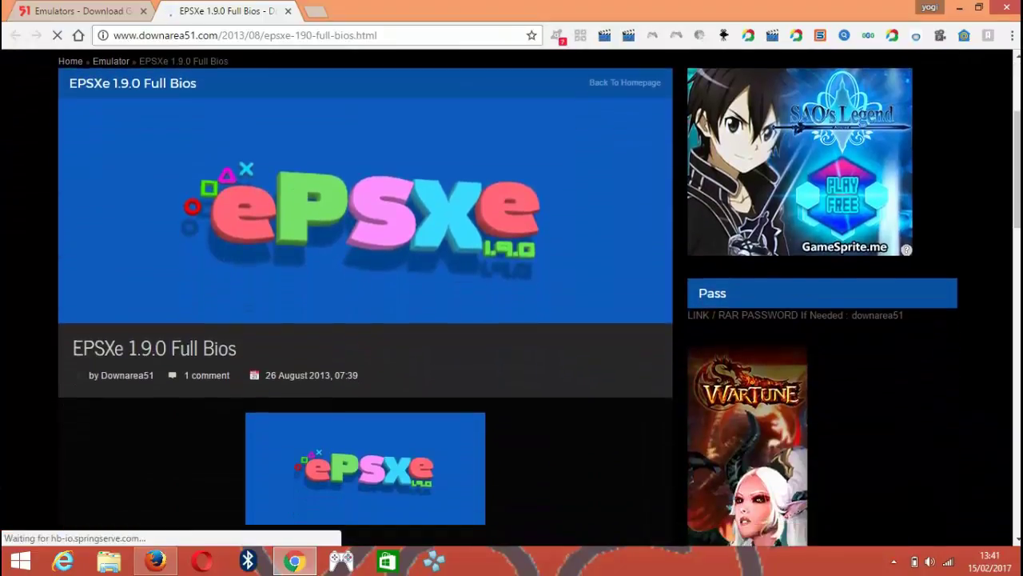
{"action": "scroll", "coordinate": [527, 296], "scroll_direction": "down", "scroll_amount": 4}
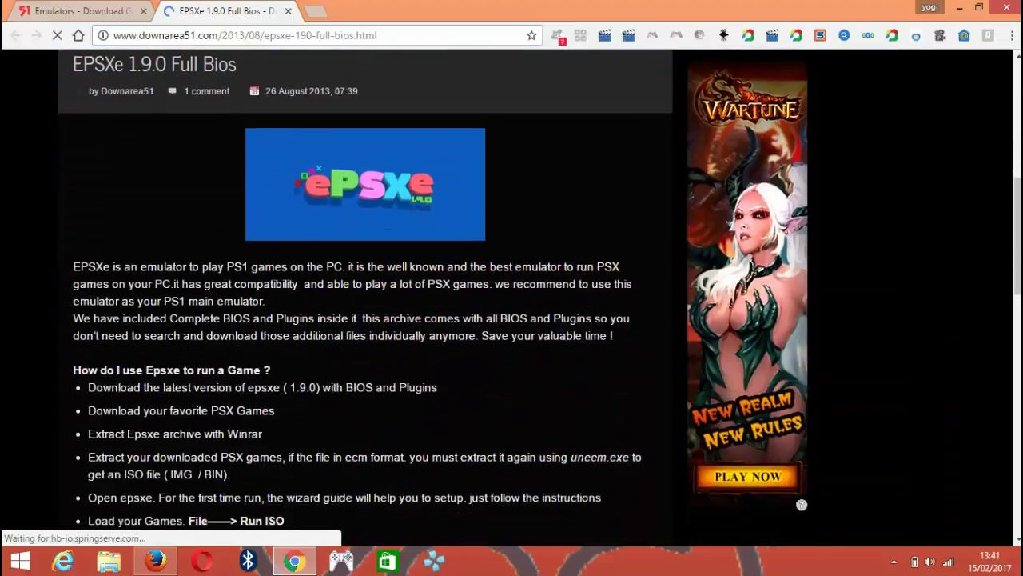
{"action": "scroll", "coordinate": [511, 296], "scroll_direction": "down", "scroll_amount": 5}
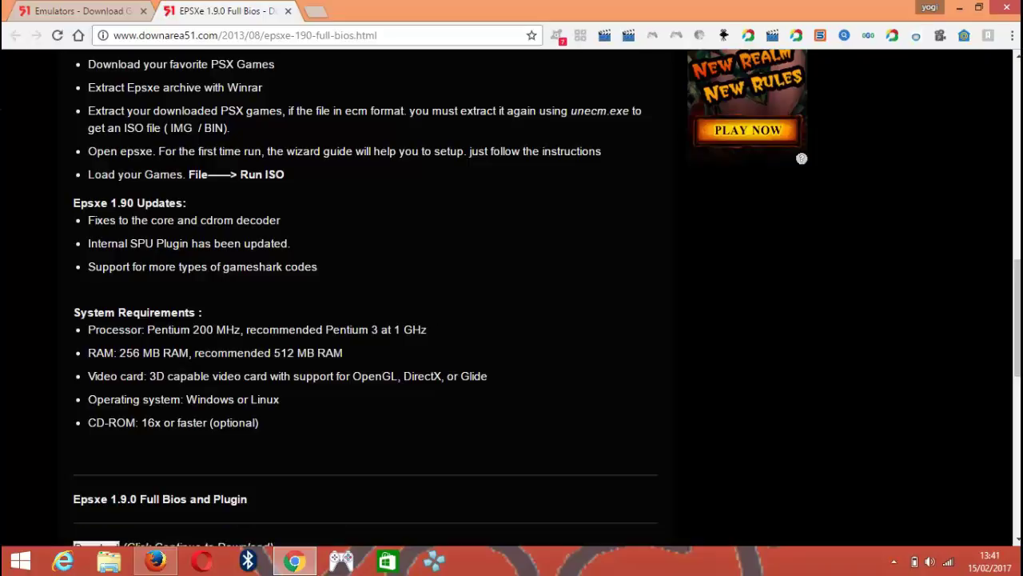
{"action": "scroll", "coordinate": [439, 295], "scroll_direction": "down", "scroll_amount": 3}
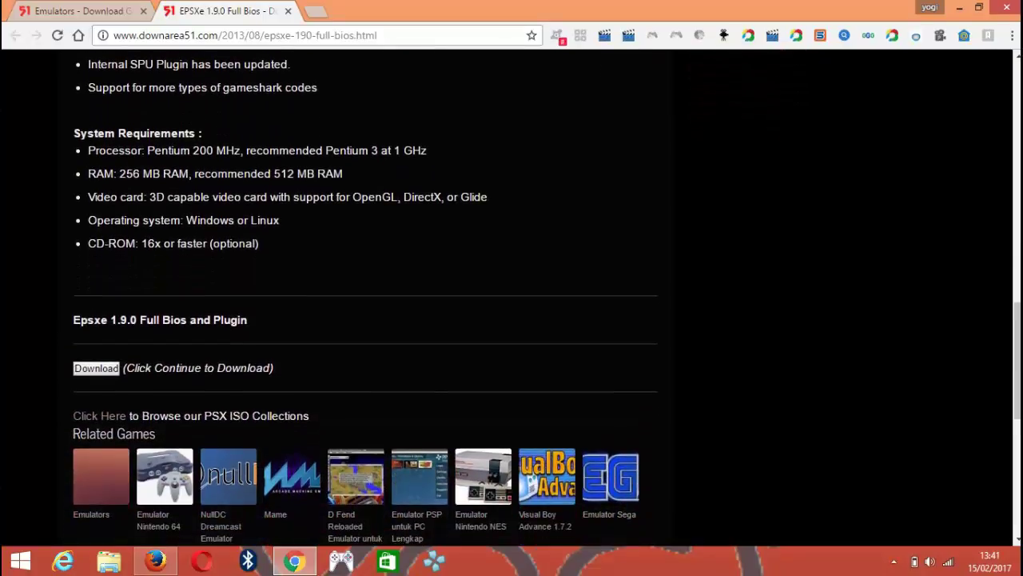
{"action": "left_click", "coordinate": [96, 427]}
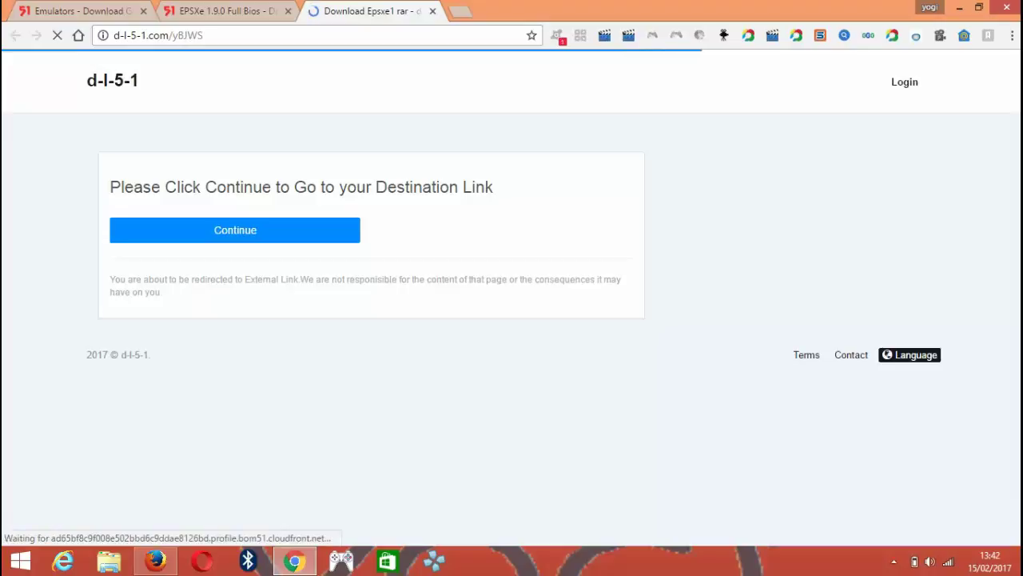
{"action": "left_click", "coordinate": [235, 230]}
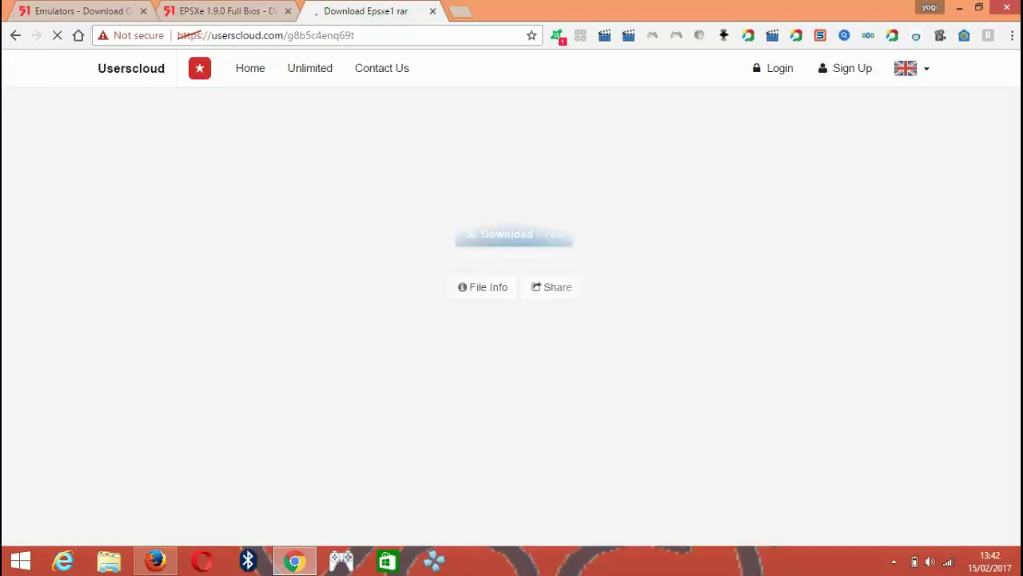
{"action": "left_click", "coordinate": [514, 233]}
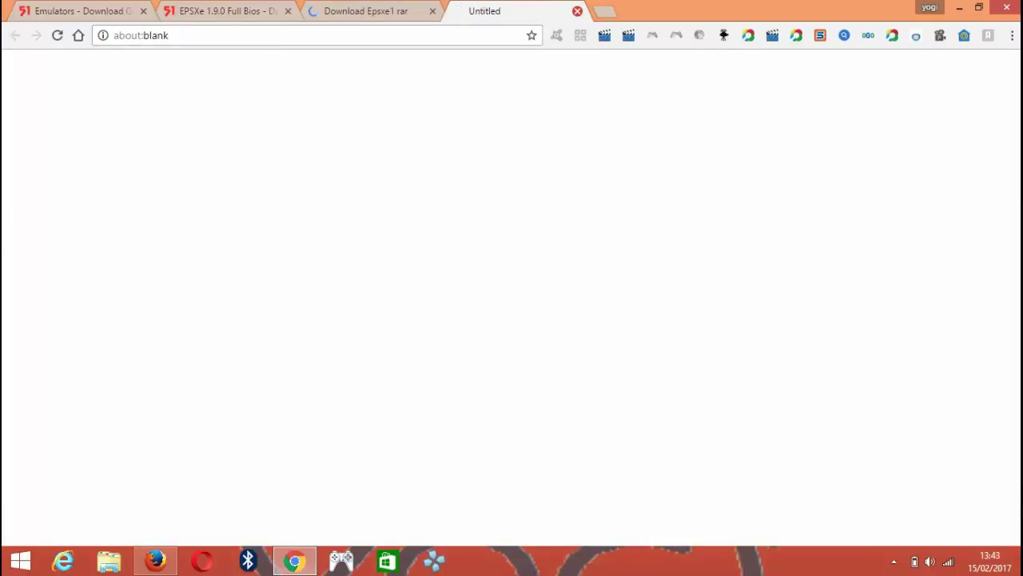
{"action": "left_click", "coordinate": [577, 11]}
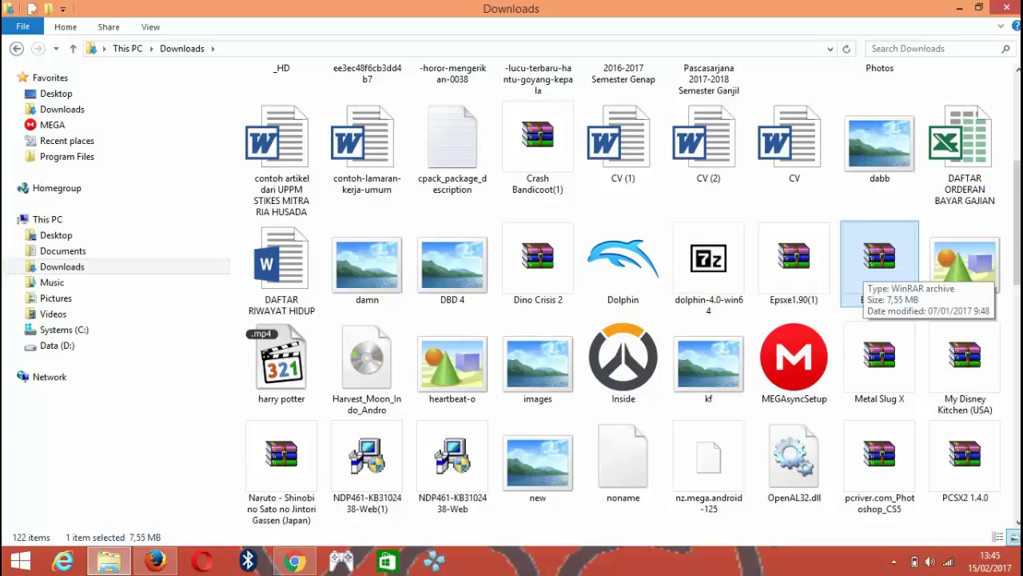
- Open the Epsxe1.90 archive from the Downloads folder in WinRAR and enter its ePSXe190 folder
{"action": "double_click", "coordinate": [864, 267]}
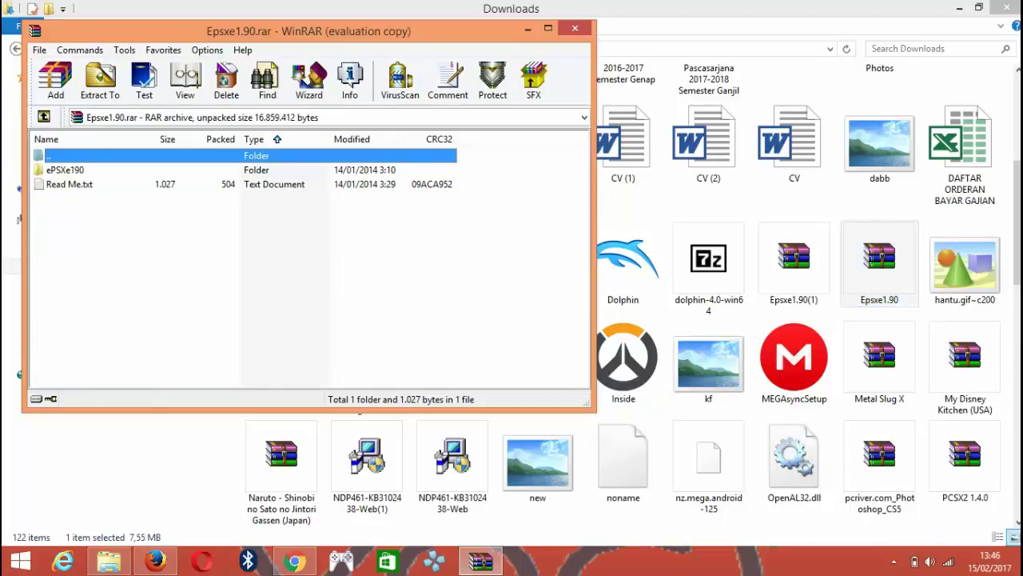
{"action": "left_click", "coordinate": [64, 170]}
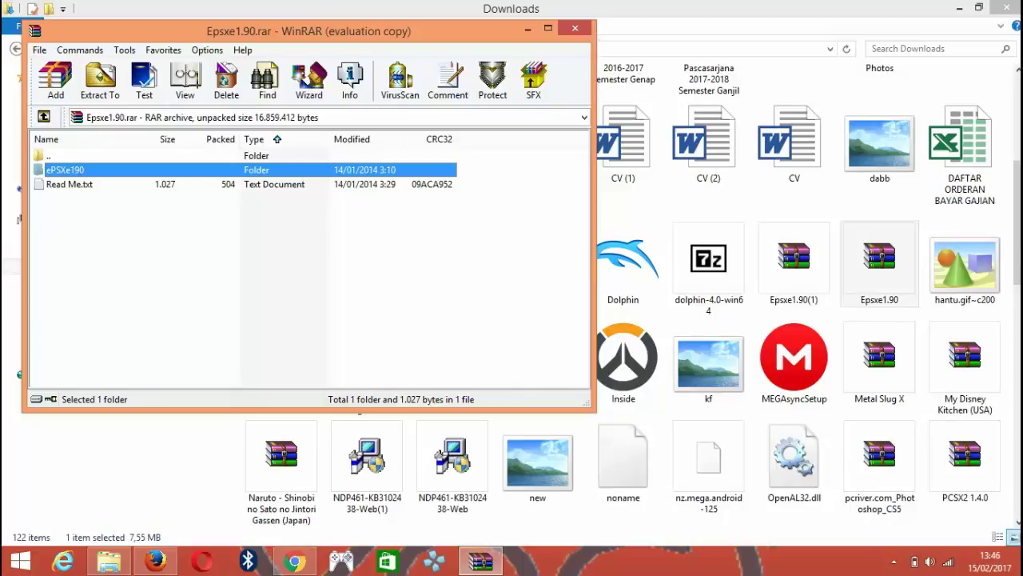
{"action": "key", "text": "Down"}
{"action": "key", "text": "Up"}
{"action": "key", "text": "Return"}
- Examine the folders and files inside the archive's ePSXe190 folder, from bios down to epsxe.chm
{"action": "left_click", "coordinate": [54, 170]}
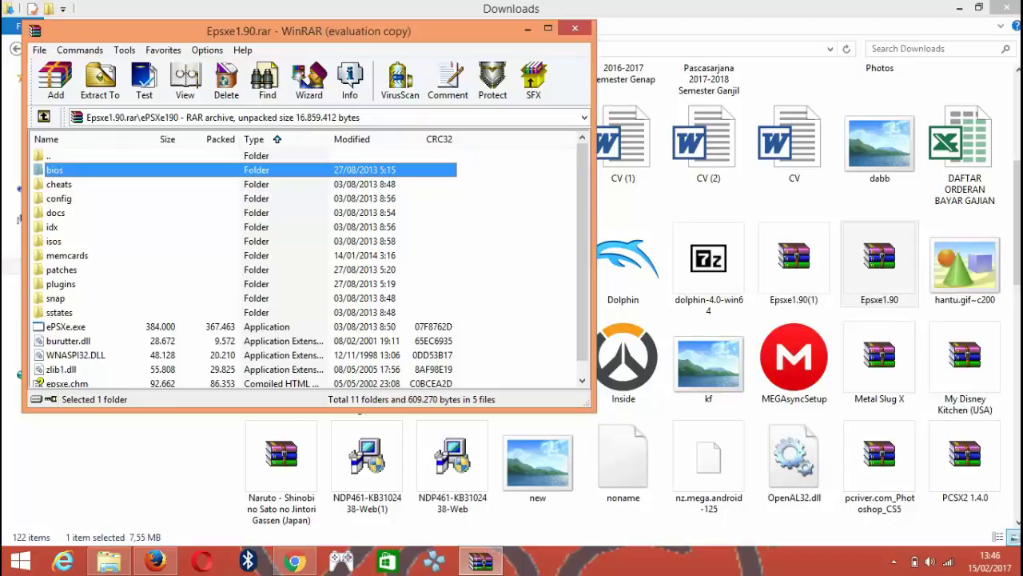
{"action": "key", "text": "Down"}
{"action": "key", "text": "Up"}
{"action": "key", "text": "Down"}
{"action": "key", "text": "Down"}
{"action": "key", "text": "Down"}
{"action": "key", "text": "Down"}
{"action": "key", "text": "Down"}
{"action": "key", "text": "Down"}
{"action": "key", "text": "Down"}
{"action": "key", "text": "Down"}
{"action": "key", "text": "Down"}
{"action": "key", "text": "Down"}
{"action": "key", "text": "Down"}
{"action": "key", "text": "Down"}
{"action": "key", "text": "Down"}
{"action": "key", "text": "Down"}
{"action": "key", "text": "Down"}
{"action": "key", "text": "Up"}
{"action": "key", "text": "Up"}
{"action": "key", "text": "Up"}
{"action": "key", "text": "Up"}
{"action": "key", "text": "Up"}
{"action": "key", "text": "Up"}
{"action": "key", "text": "Up"}
{"action": "key", "text": "Up"}
{"action": "key", "text": "Up"}
{"action": "key", "text": "Up"}
{"action": "key", "text": "Up"}
{"action": "key", "text": "Up"}
{"action": "key", "text": "Up"}
{"action": "key", "text": "Up"}
{"action": "key", "text": "Up"}
{"action": "key", "text": "Up"}
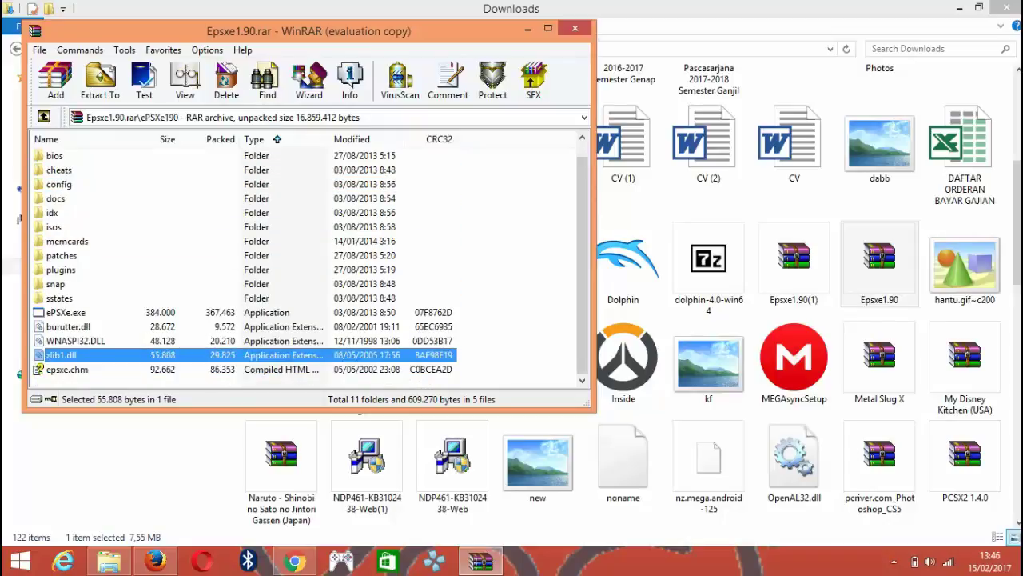
{"action": "key", "text": "Down"}
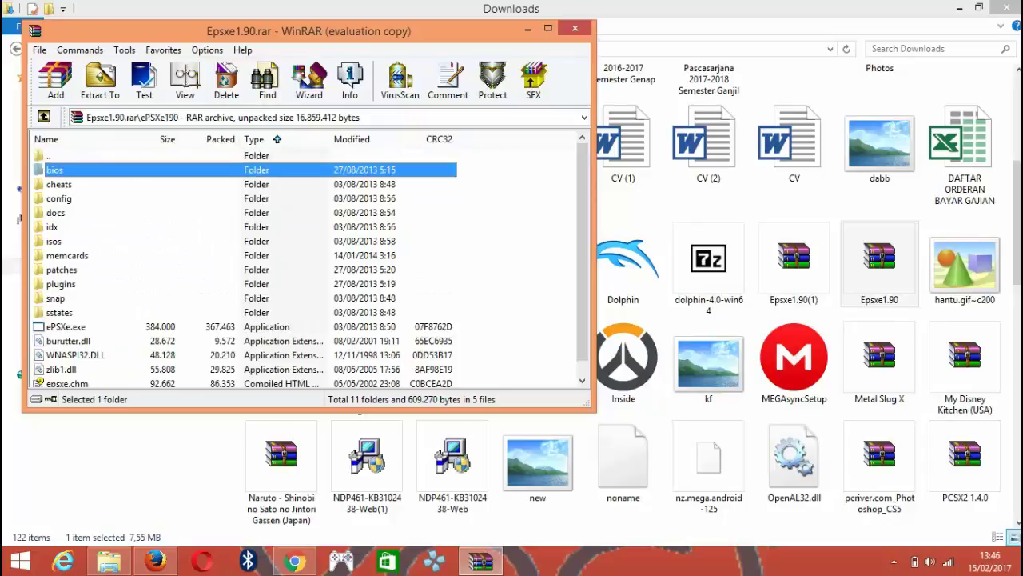
- Try to extract all folders and files of the archive's ePSXe190 folder to a specified folder, and close the archive
{"action": "key", "text": "shift+Down"}
{"action": "key", "text": "shift+Down"}
{"action": "key", "text": "shift+Down"}
{"action": "key", "text": "shift+Down"}
{"action": "key", "text": "shift+Down"}
{"action": "key", "text": "shift+Down"}
{"action": "key", "text": "shift+Down"}
{"action": "key", "text": "shift+Down"}
{"action": "key", "text": "shift+Down"}
{"action": "key", "text": "shift+Down"}
{"action": "key", "text": "shift+Down"}
{"action": "key", "text": "shift+Down"}
{"action": "key", "text": "shift+Down"}
{"action": "key", "text": "shift+Down"}
{"action": "key", "text": "shift+Down"}
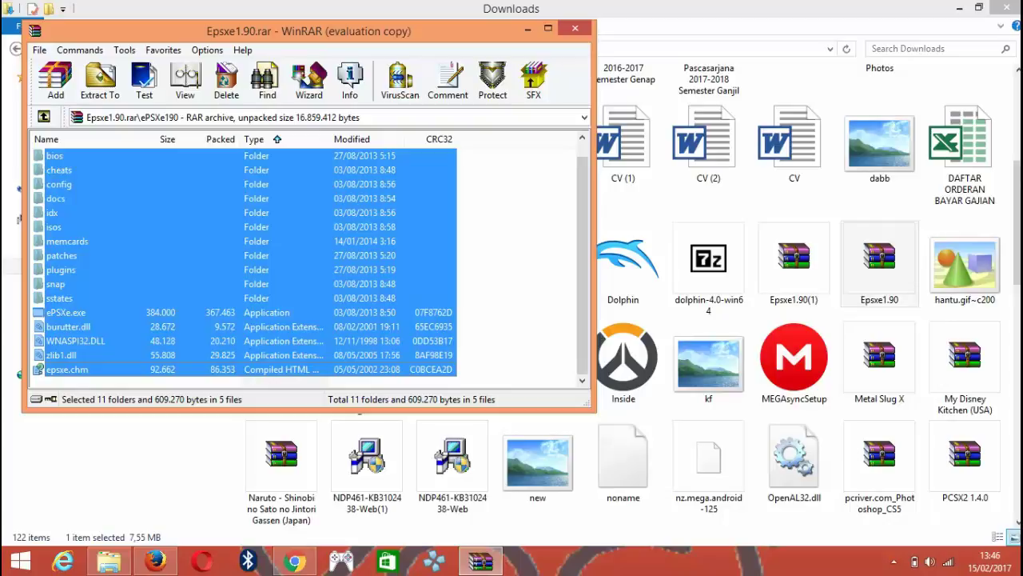
{"action": "right_click", "coordinate": [295, 207]}
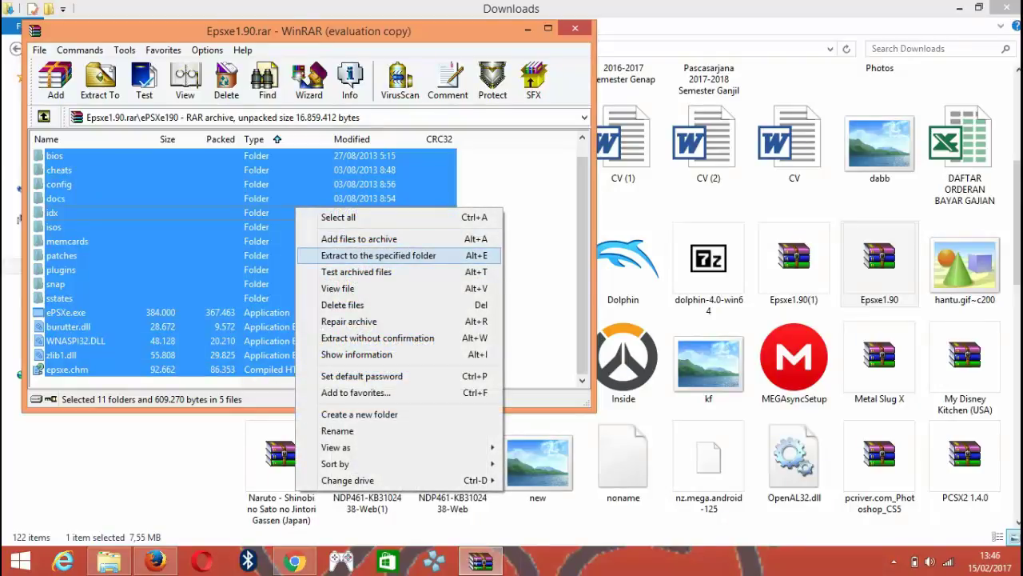
{"action": "left_click", "coordinate": [378, 255]}
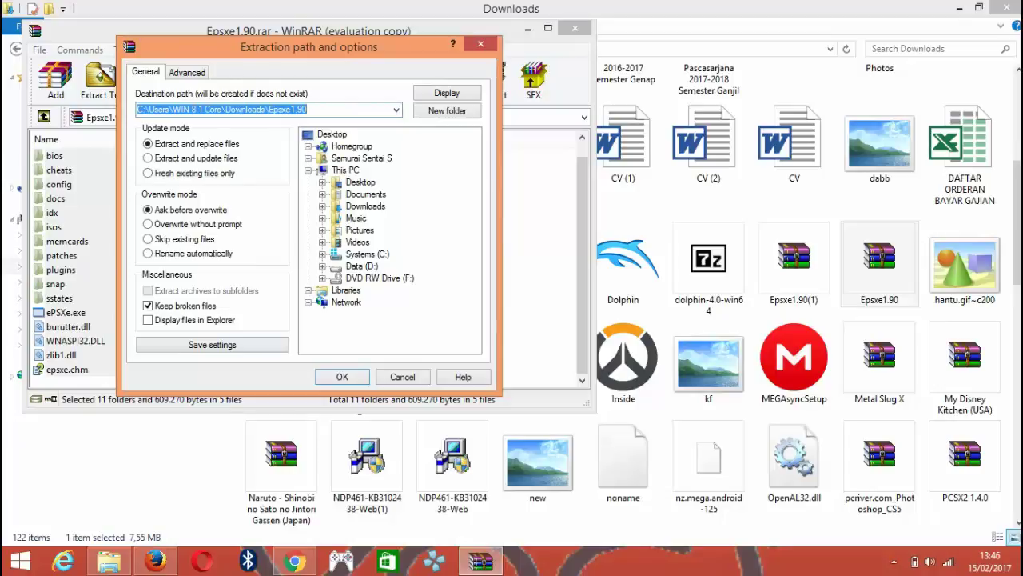
{"action": "left_click", "coordinate": [403, 377]}
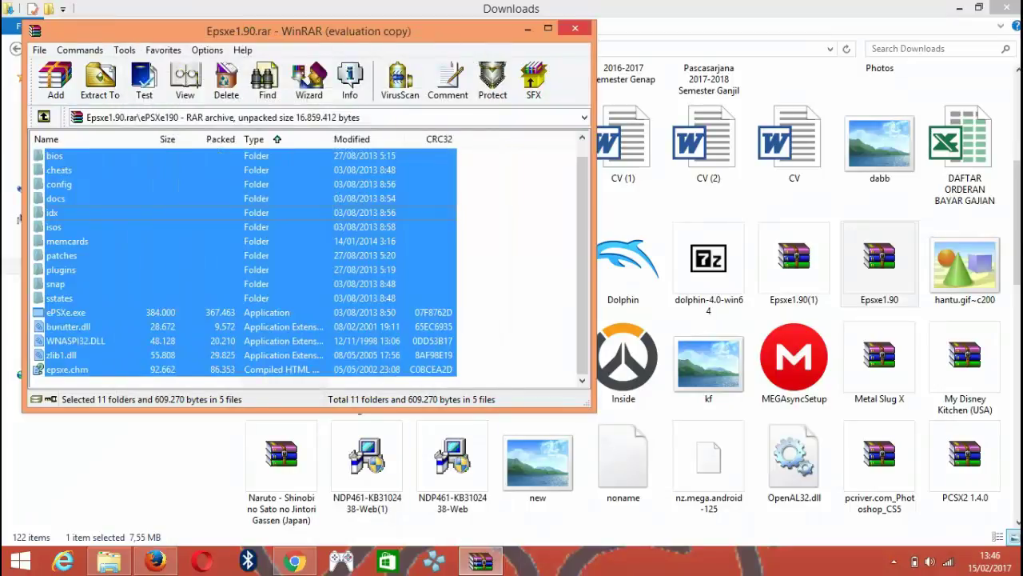
{"action": "left_click", "coordinate": [574, 29]}
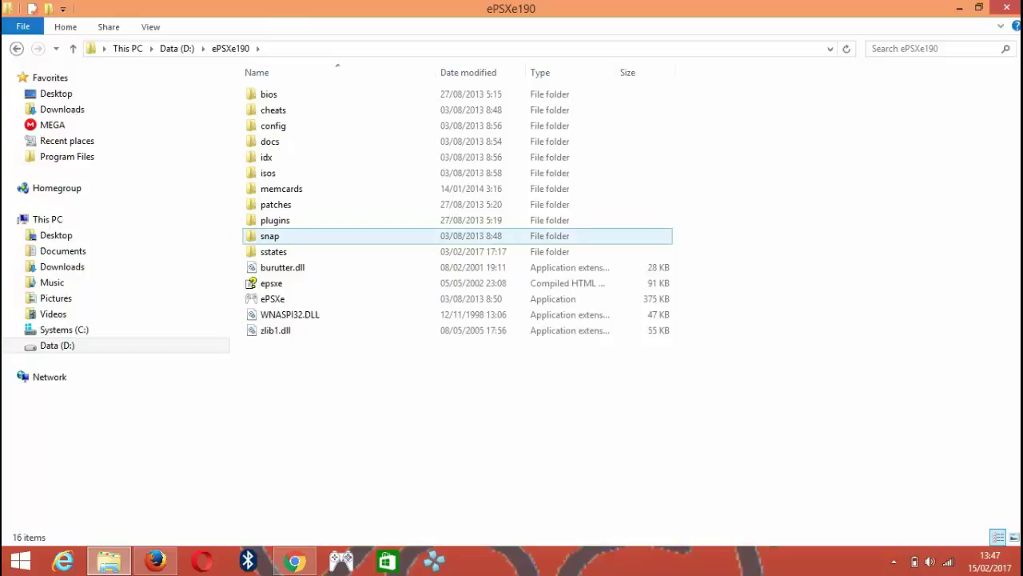
- Launch ePSXe from the ePSXe190 folder and choose the recommended scph1001 - USA BIOS in its config wizard
{"action": "left_click", "coordinate": [272, 298]}
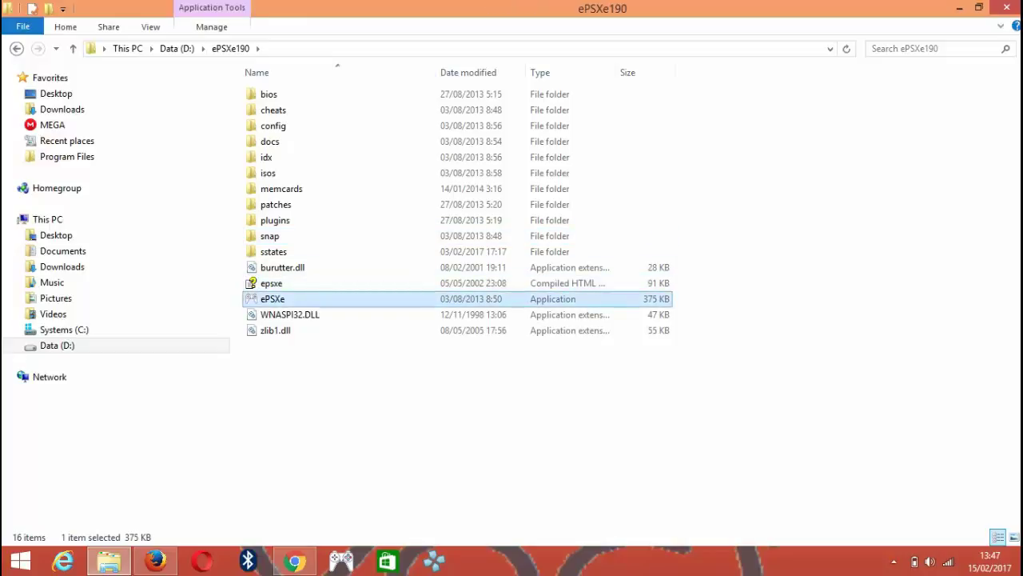
{"action": "double_click", "coordinate": [272, 298]}
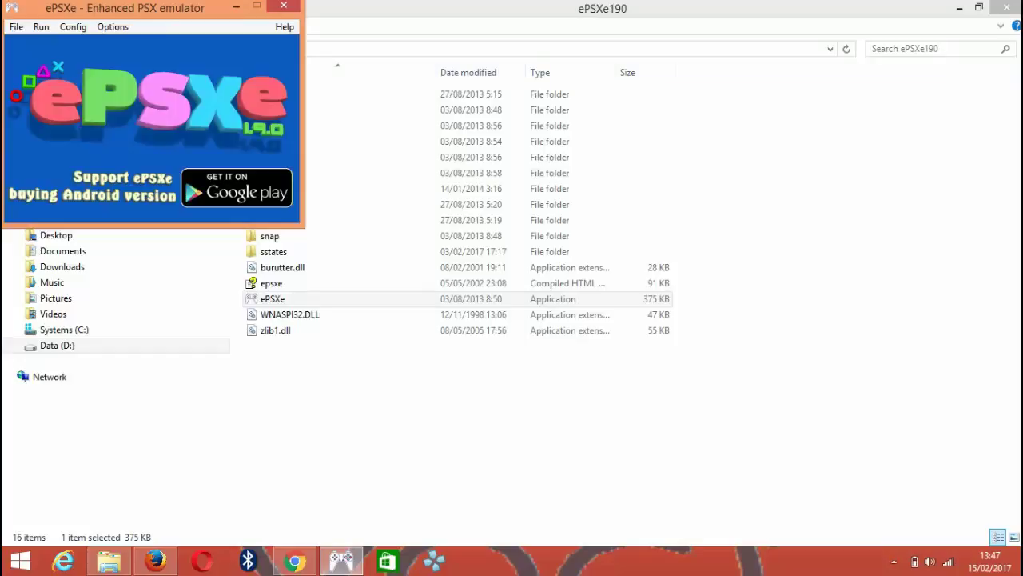
{"action": "left_click", "coordinate": [73, 26]}
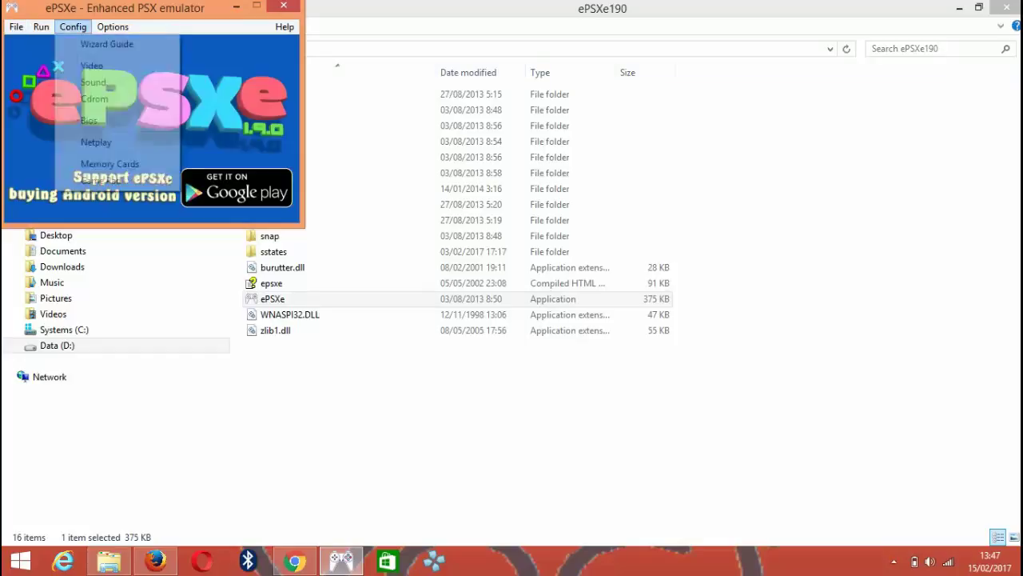
{"action": "left_click", "coordinate": [106, 44]}
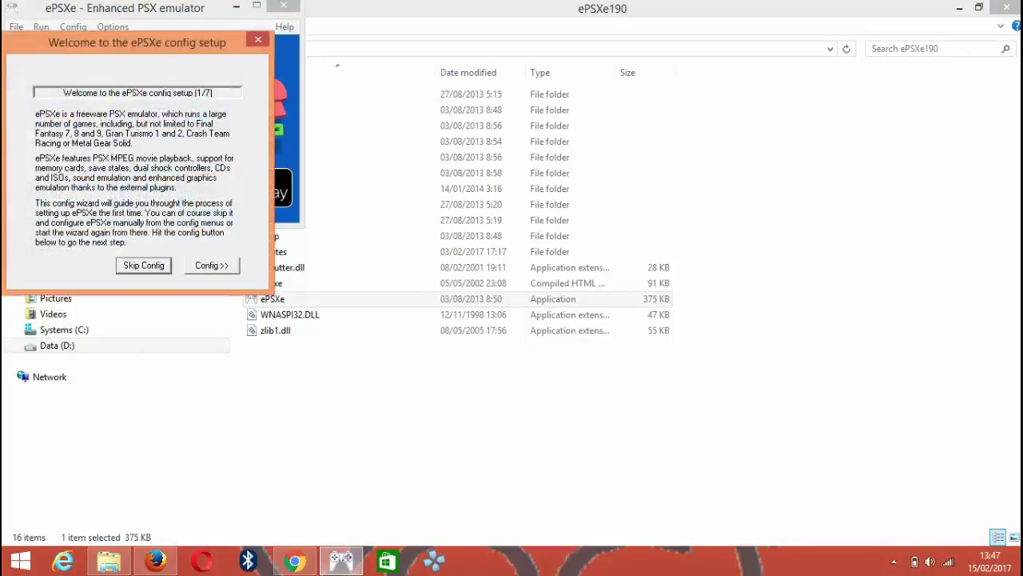
{"action": "left_click", "coordinate": [212, 265]}
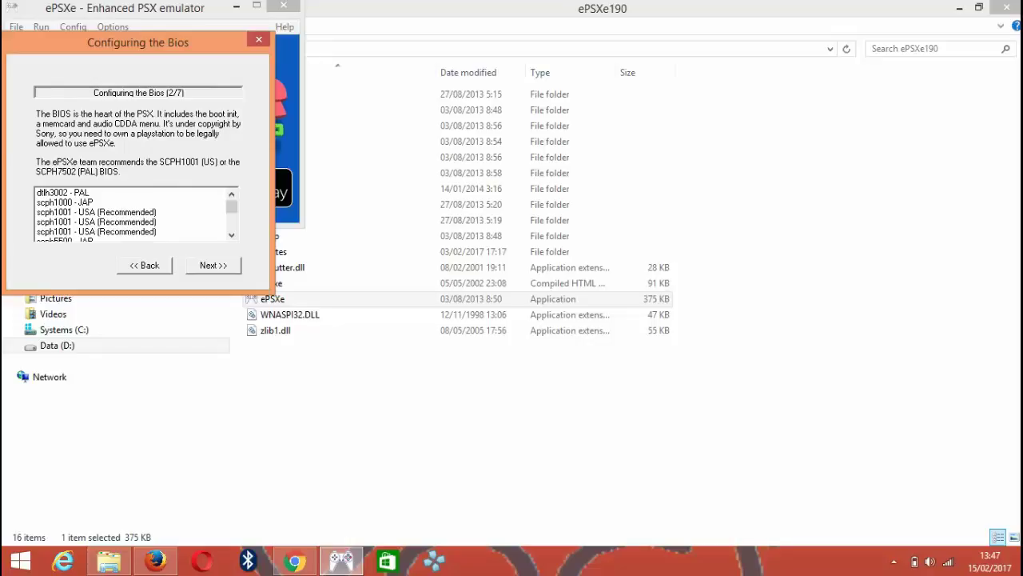
{"action": "left_click", "coordinate": [96, 212]}
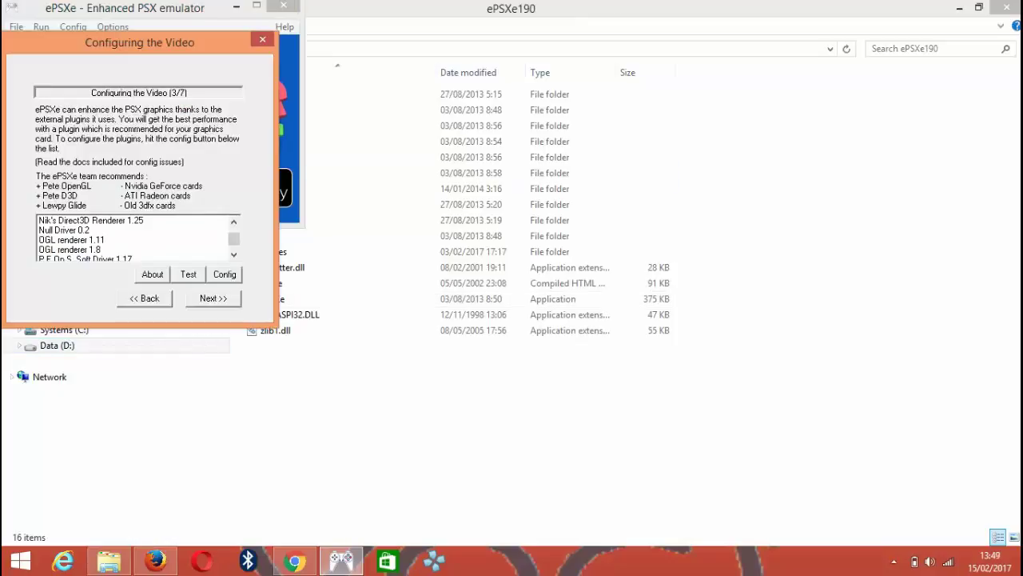
- Choose Pete's OpenGL Driver 1.76 as the video plugin and accept ePSXe SPU core 1.9.0 as the sound plugin
{"action": "left_click_drag", "start_coordinate": [233, 239], "coordinate": [234, 233]}
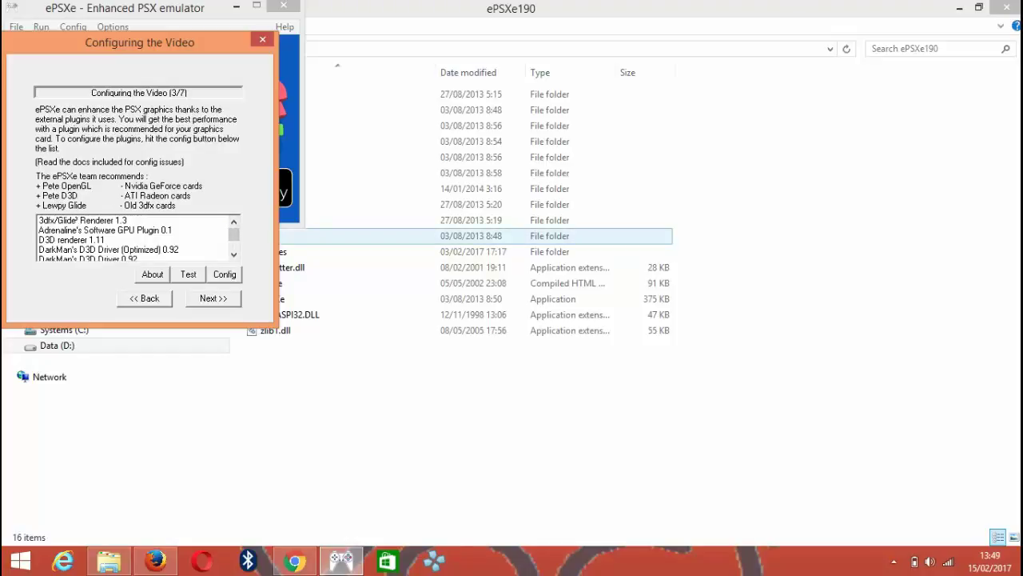
{"action": "left_click", "coordinate": [233, 254]}
{"action": "left_click", "coordinate": [234, 254]}
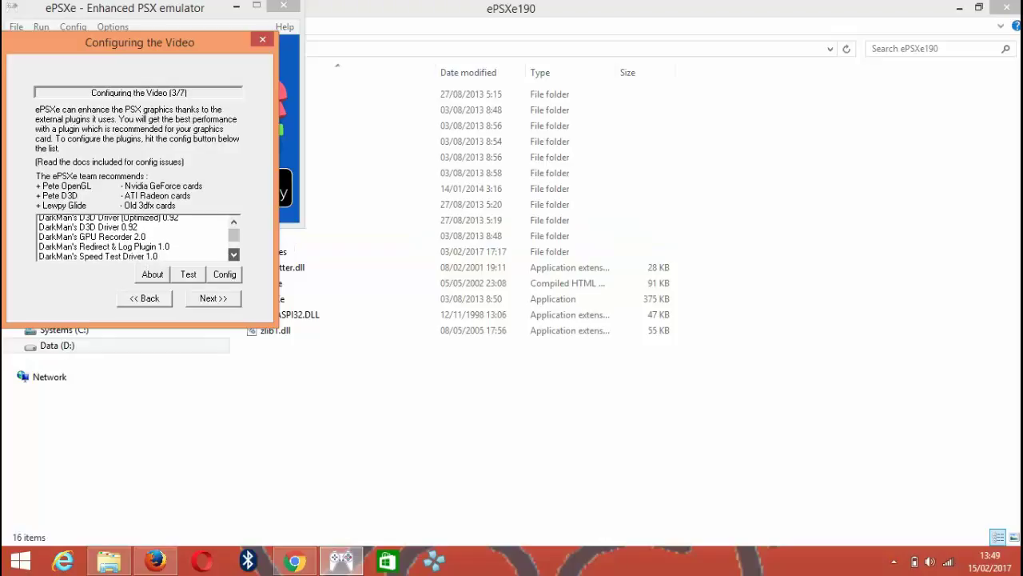
{"action": "left_click", "coordinate": [233, 254]}
{"action": "left_click", "coordinate": [233, 255]}
{"action": "left_click", "coordinate": [233, 254]}
{"action": "left_click", "coordinate": [234, 255]}
{"action": "left_click", "coordinate": [234, 255]}
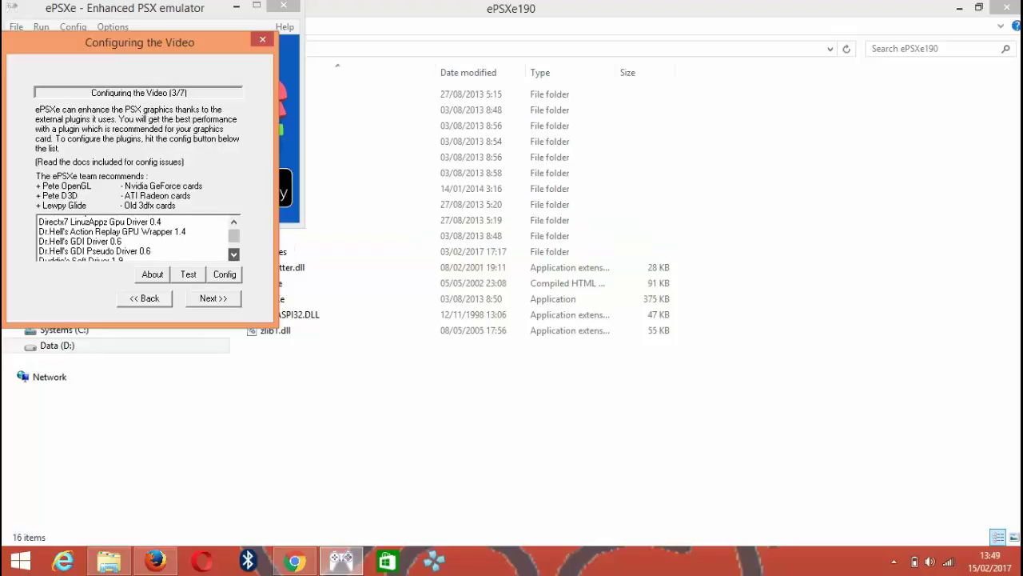
{"action": "left_click", "coordinate": [233, 254]}
{"action": "left_click", "coordinate": [233, 254]}
{"action": "left_click", "coordinate": [234, 255]}
{"action": "left_click", "coordinate": [233, 255]}
{"action": "left_click", "coordinate": [234, 254]}
{"action": "left_click", "coordinate": [233, 254]}
{"action": "left_click", "coordinate": [233, 255]}
{"action": "left_click", "coordinate": [233, 255]}
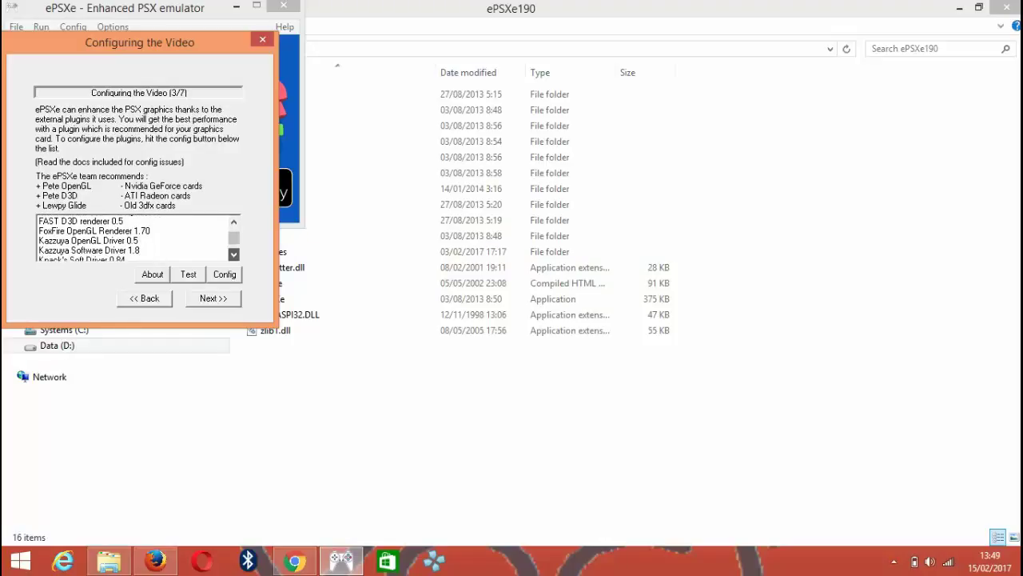
{"action": "left_click", "coordinate": [233, 254]}
{"action": "left_click", "coordinate": [234, 254]}
{"action": "left_click", "coordinate": [234, 254]}
{"action": "left_click", "coordinate": [234, 254]}
{"action": "left_click", "coordinate": [233, 254]}
{"action": "left_click", "coordinate": [234, 254]}
{"action": "left_click", "coordinate": [233, 255]}
{"action": "left_click", "coordinate": [233, 255]}
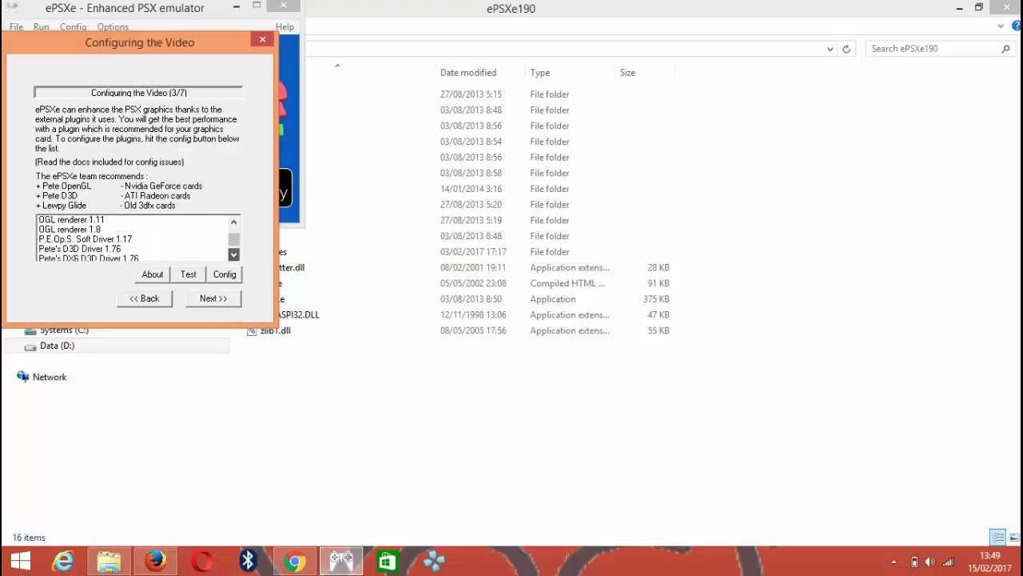
{"action": "left_click", "coordinate": [233, 255]}
{"action": "left_click", "coordinate": [234, 254]}
{"action": "left_click", "coordinate": [234, 254]}
{"action": "left_click", "coordinate": [233, 254]}
{"action": "left_click", "coordinate": [234, 254]}
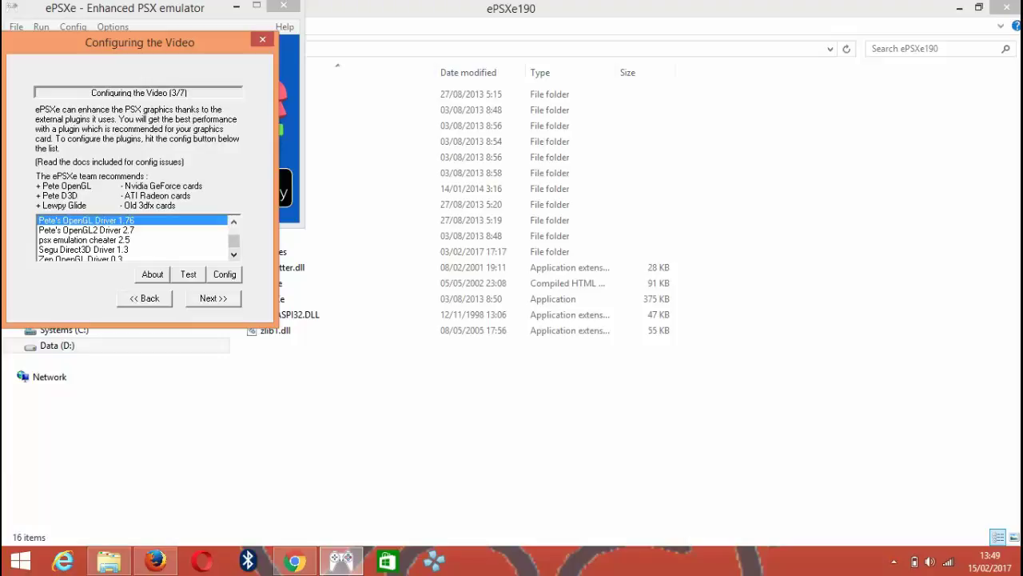
{"action": "left_click", "coordinate": [214, 298]}
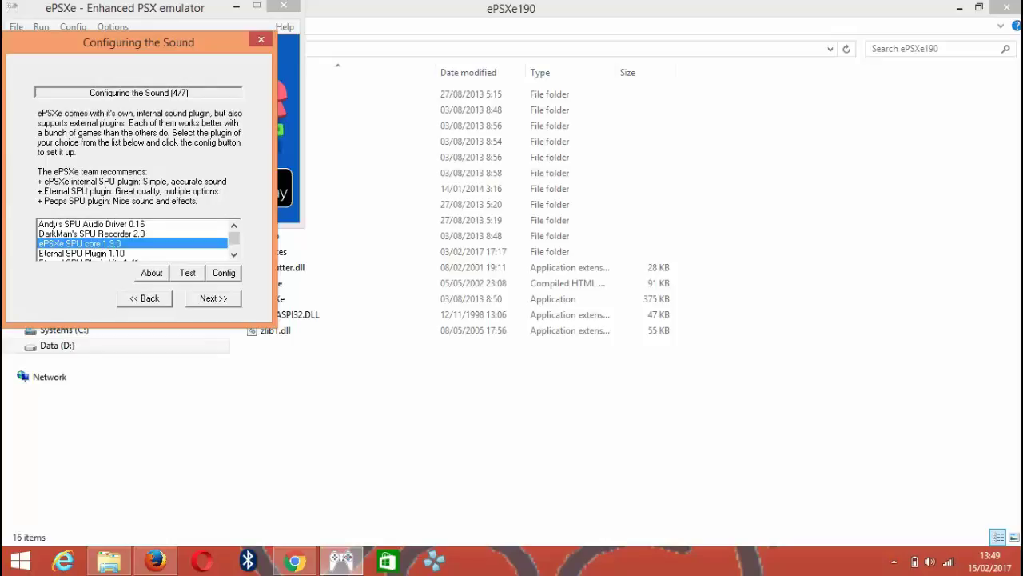
{"action": "left_click", "coordinate": [214, 298]}
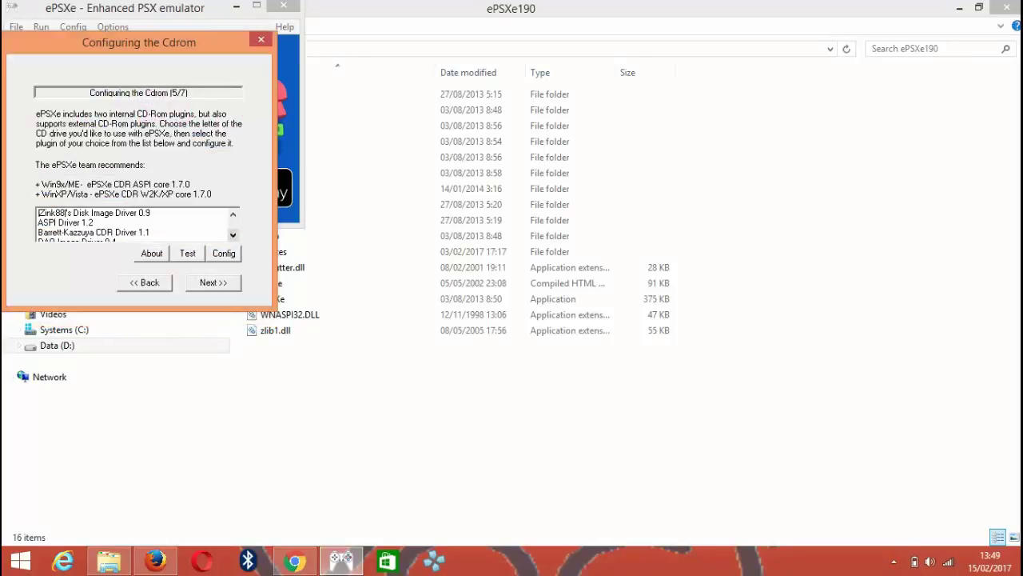
- Try to use ePSXe CDR ASPI core 1.7.0 as the wizard's CD-ROM plugin
{"action": "left_click", "coordinate": [233, 235]}
{"action": "left_click", "coordinate": [233, 235]}
{"action": "left_click", "coordinate": [233, 235]}
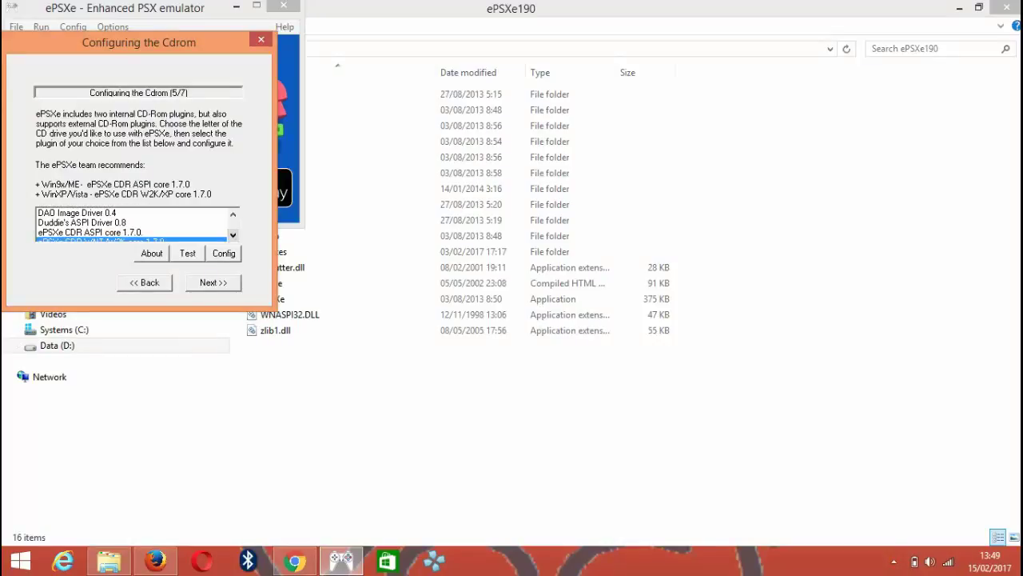
{"action": "left_click", "coordinate": [233, 235]}
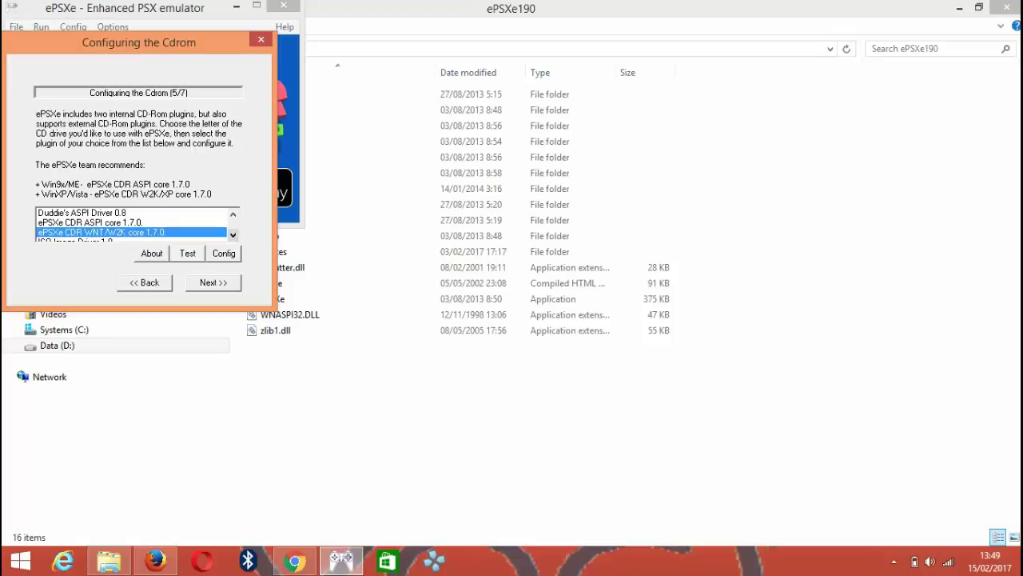
{"action": "left_click", "coordinate": [112, 222]}
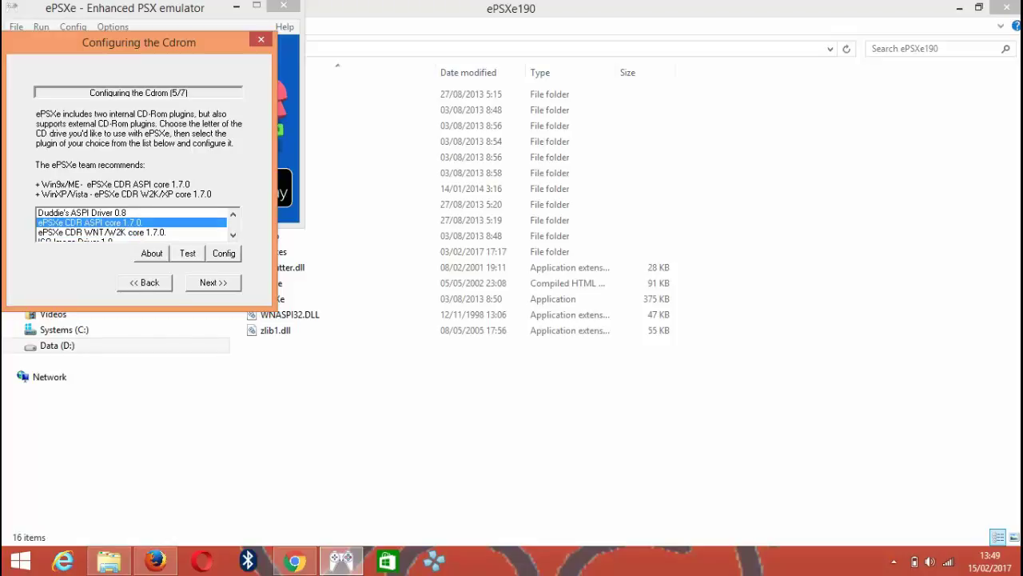
{"action": "left_click", "coordinate": [213, 282]}
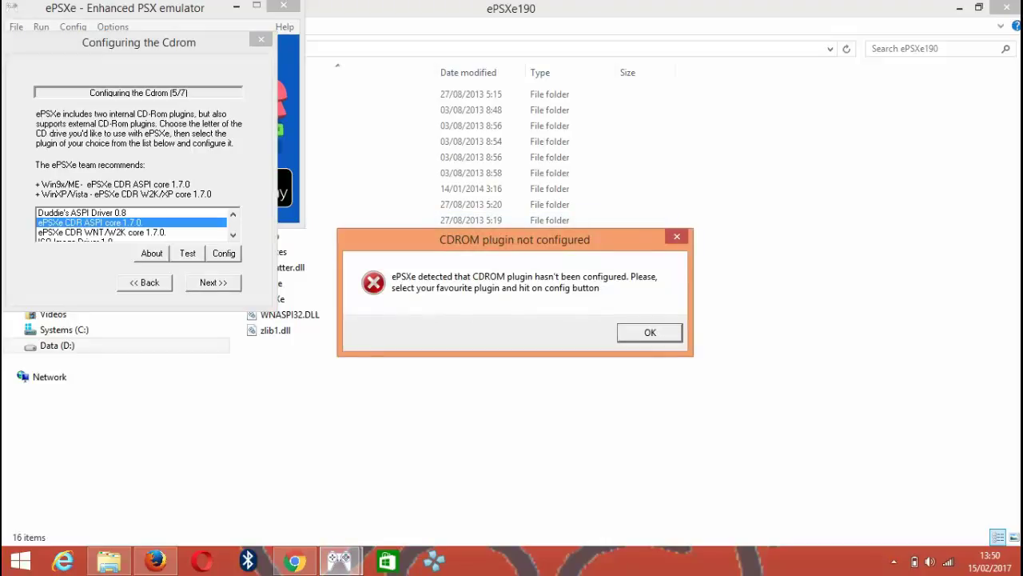
{"action": "key", "text": "Return"}
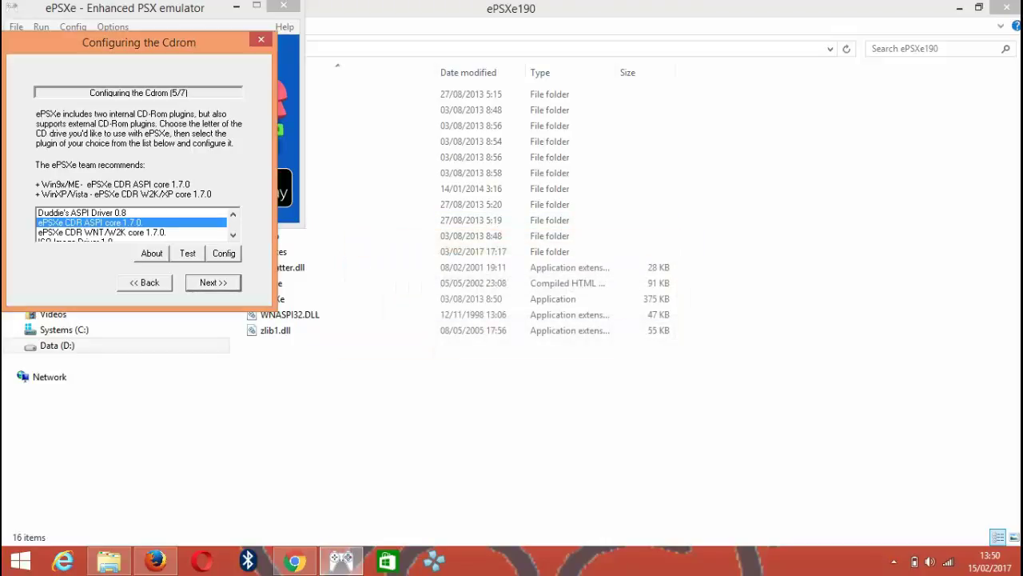
- Choose ePSXe CDR WNT/W2K core 1.7.0 as the CD-ROM plugin and continue to the pads page
{"action": "left_click", "coordinate": [112, 233]}
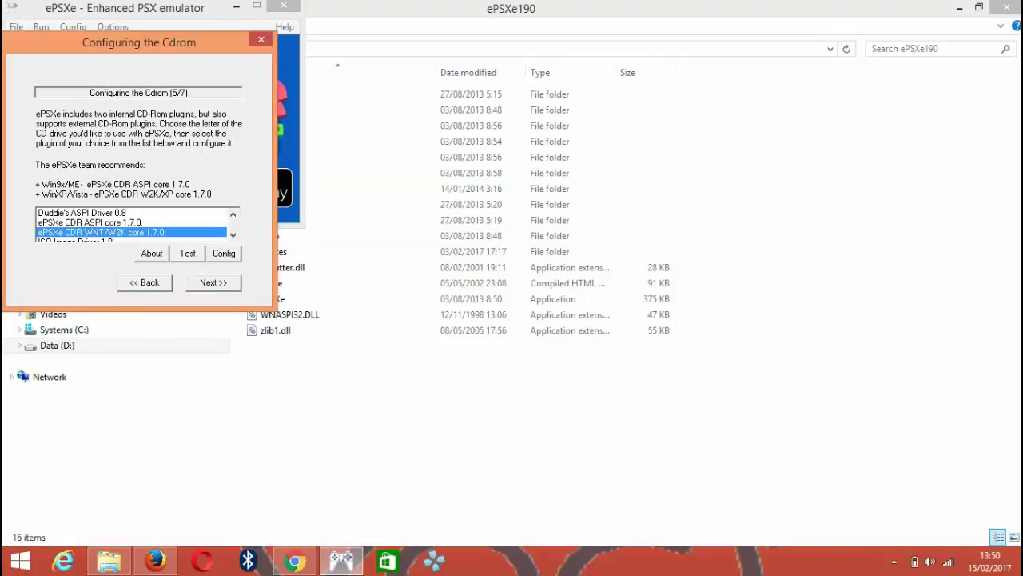
{"action": "key", "text": "Return"}
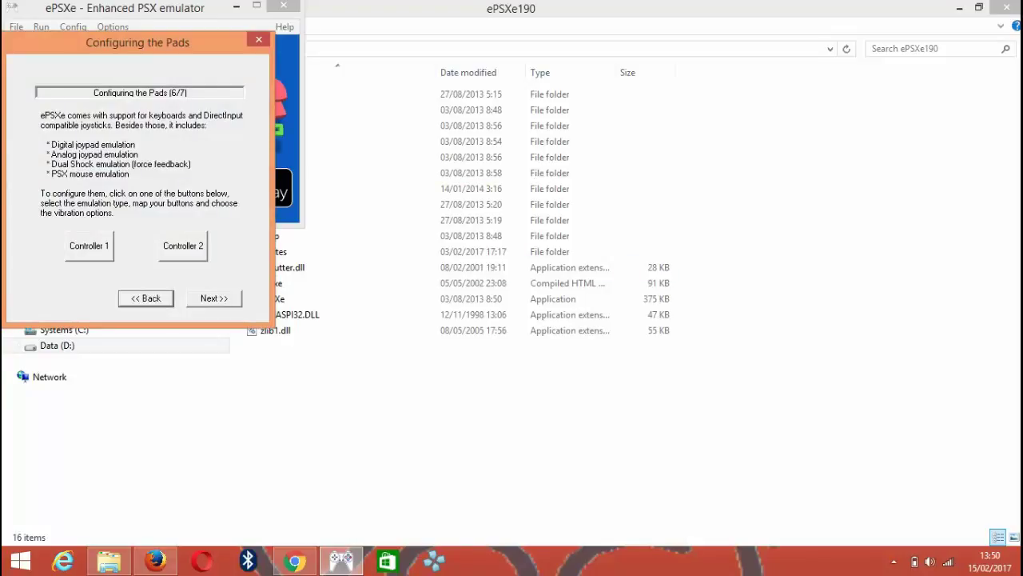
- Open Controller 1's configuration, try the Digital and Namco Negcon/Digital pad types, and set the type to [SCPH-1200] DualShock (F5)
{"action": "left_click", "coordinate": [90, 246]}
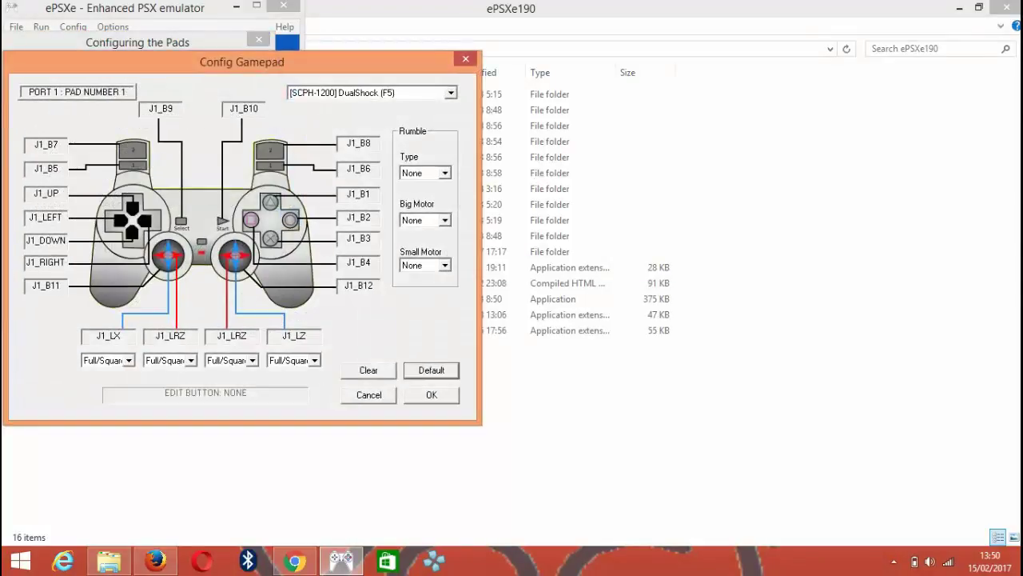
{"action": "left_click", "coordinate": [451, 93]}
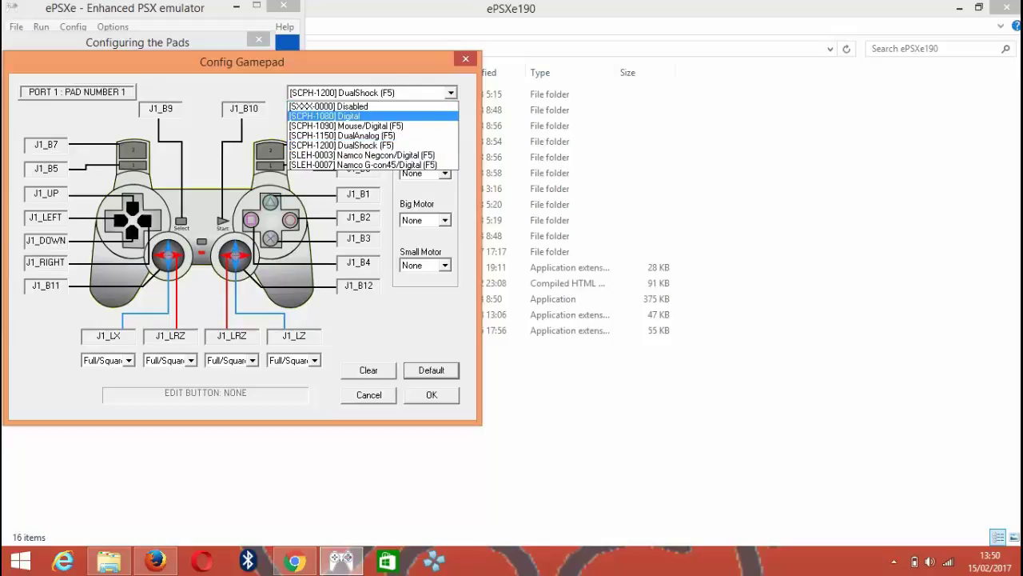
{"action": "left_click", "coordinate": [343, 116]}
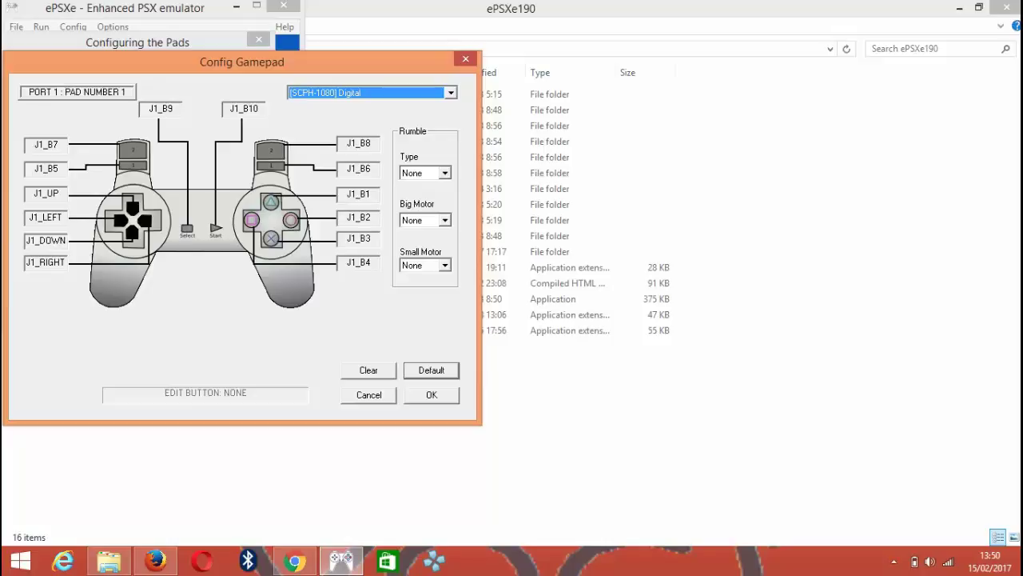
{"action": "left_click", "coordinate": [451, 92]}
{"action": "left_click", "coordinate": [452, 93]}
{"action": "left_click", "coordinate": [452, 92]}
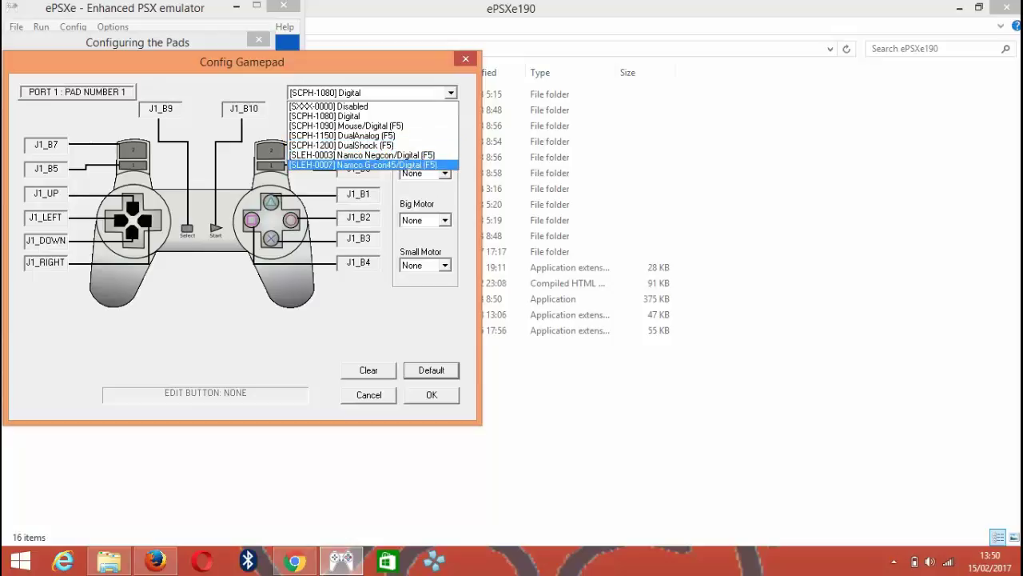
{"action": "left_click", "coordinate": [362, 155]}
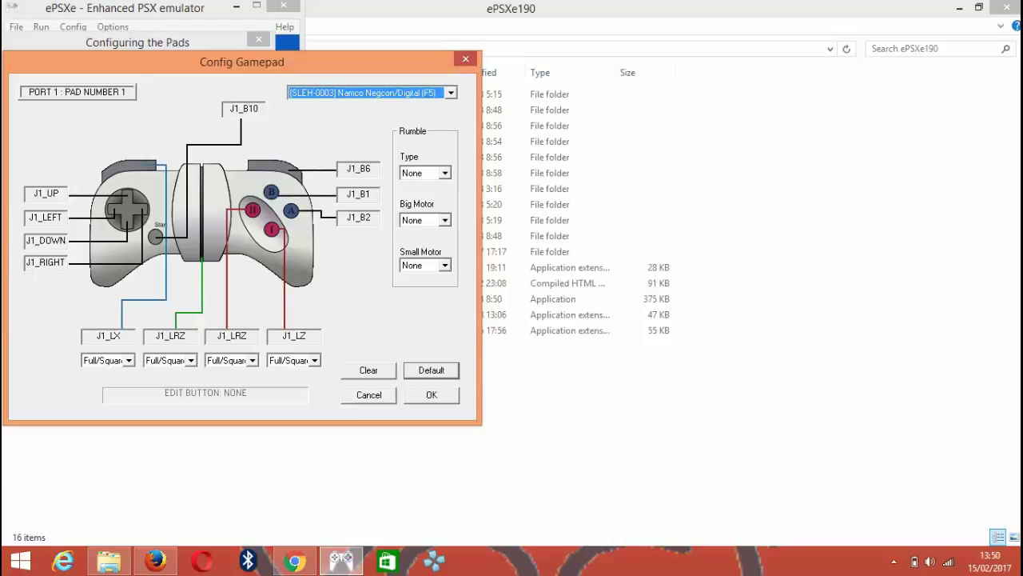
{"action": "left_click", "coordinate": [451, 93]}
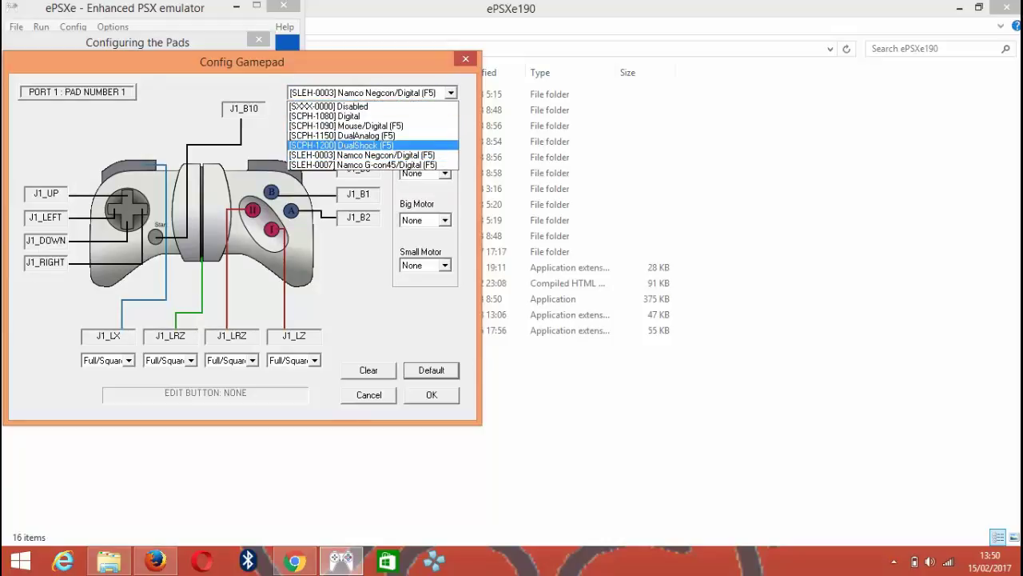
{"action": "left_click", "coordinate": [341, 145]}
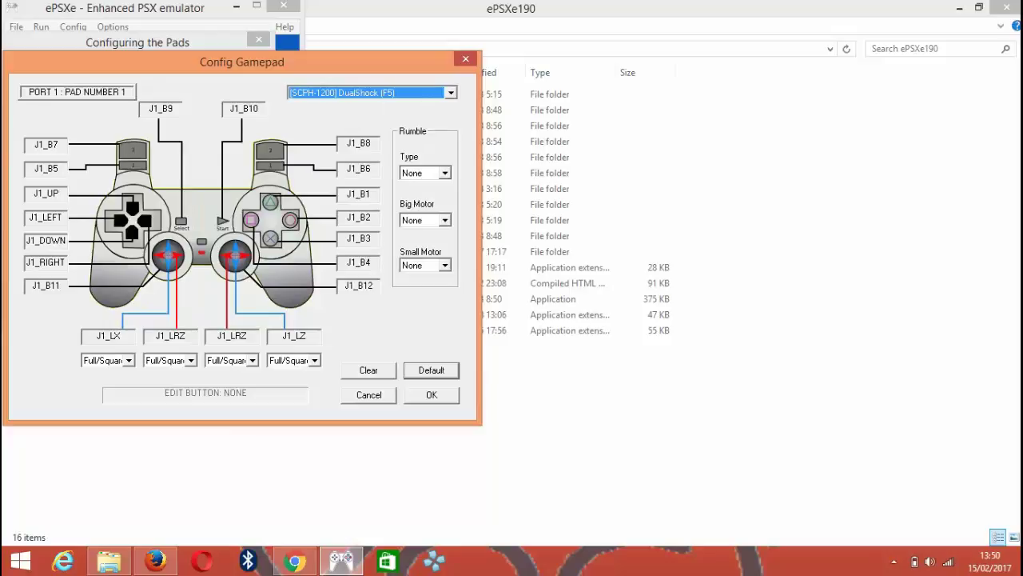
- Check the DualShock pad's button assignments, including R1 and Circle, and accept the configuration through to the end of the wizard
{"action": "left_click", "coordinate": [368, 143]}
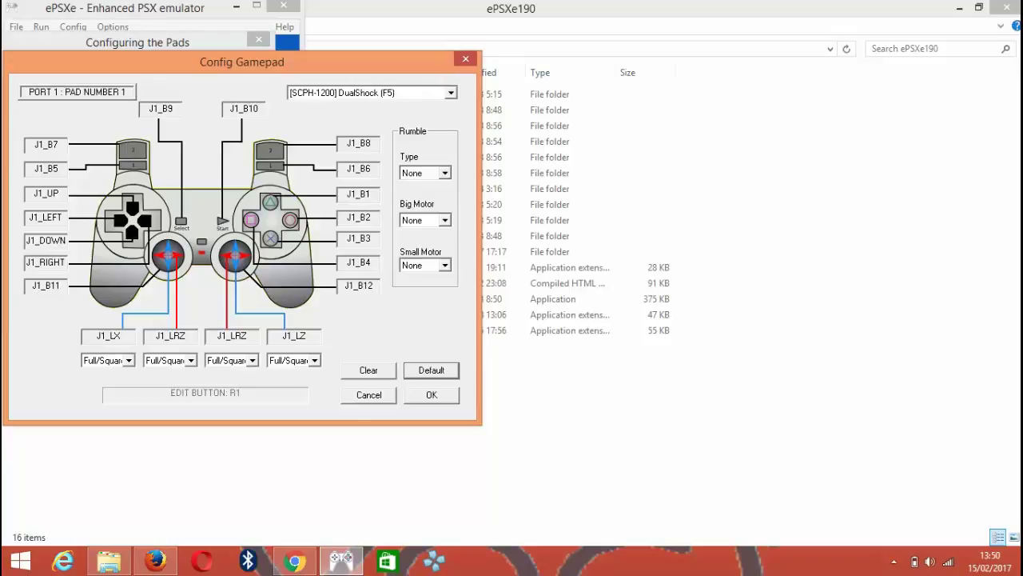
{"action": "left_click", "coordinate": [363, 194]}
{"action": "left_click", "coordinate": [369, 218]}
{"action": "left_click", "coordinate": [431, 394]}
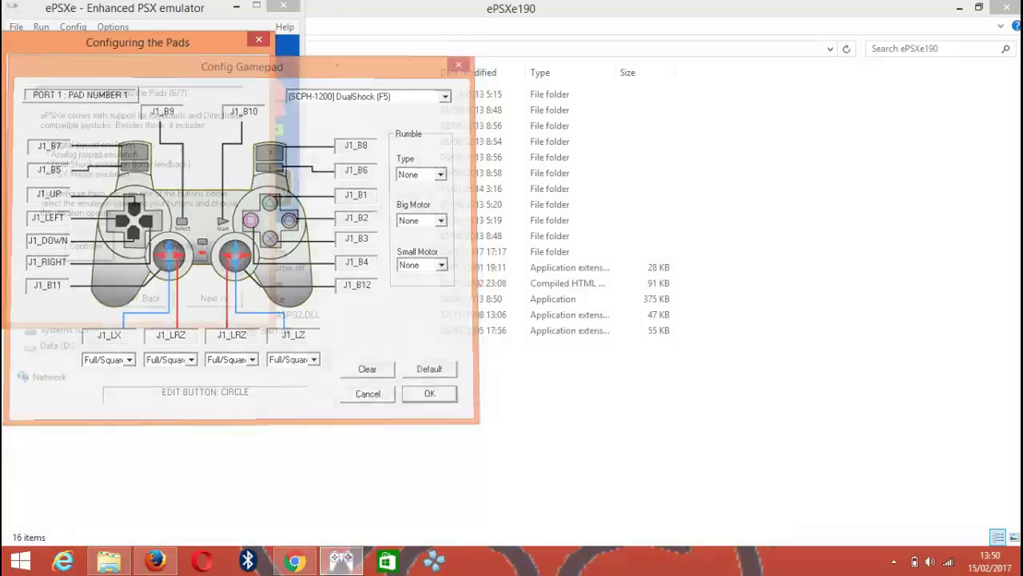
{"action": "left_click", "coordinate": [214, 298]}
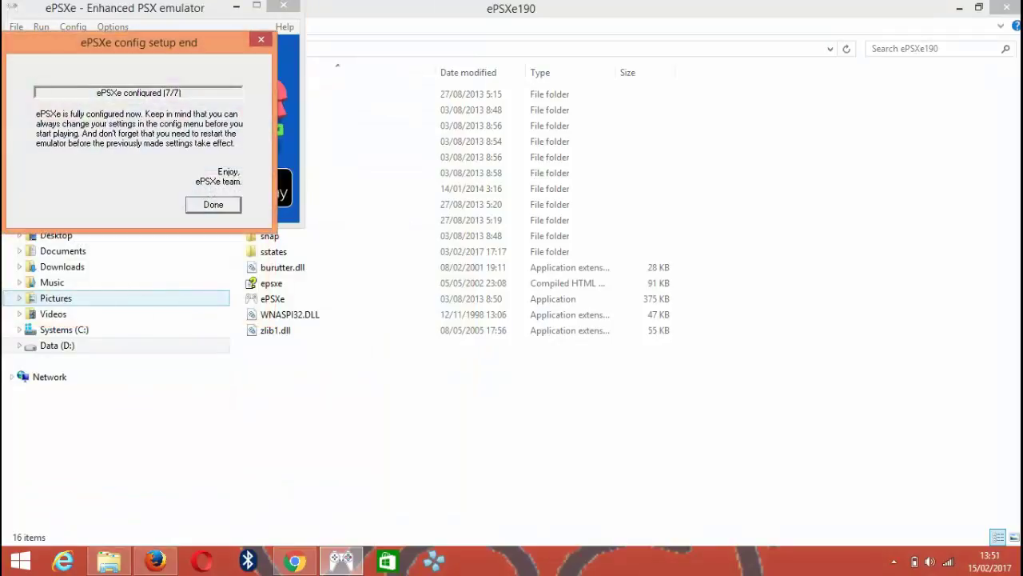
{"action": "key", "text": "Return"}
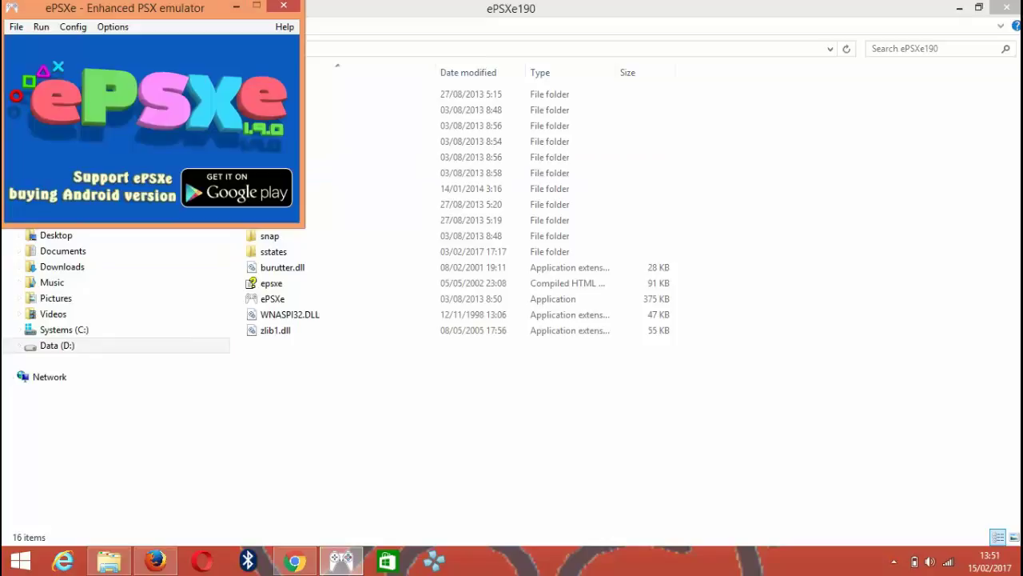
- Run the HarvestMoonBTN-Indonesia ISO from the Harvest Moon Back To Nature Indo folder inside PS1 on Data (D:)
{"action": "left_click", "coordinate": [16, 27]}
{"action": "left_click", "coordinate": [36, 59]}
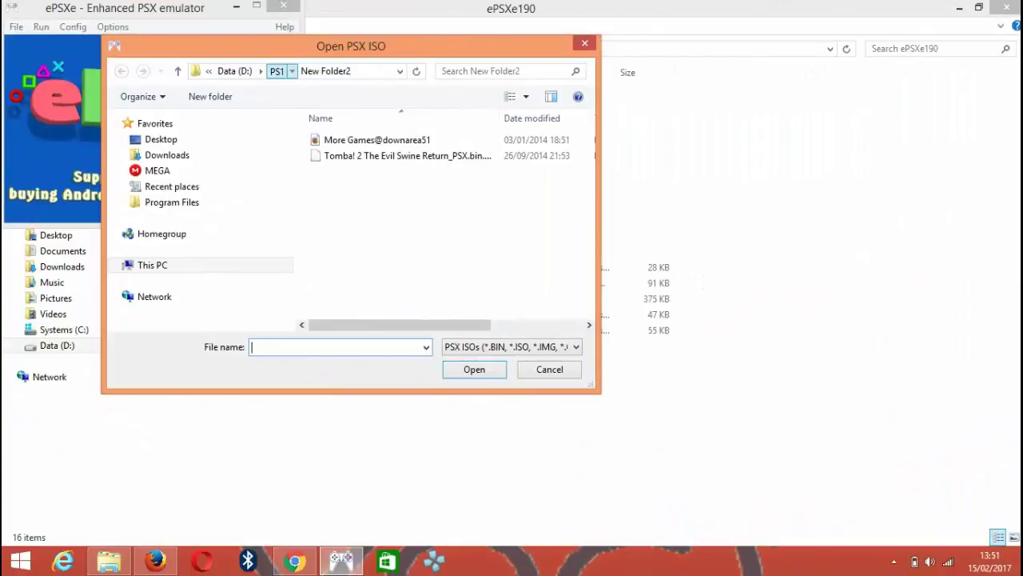
{"action": "left_click", "coordinate": [276, 72]}
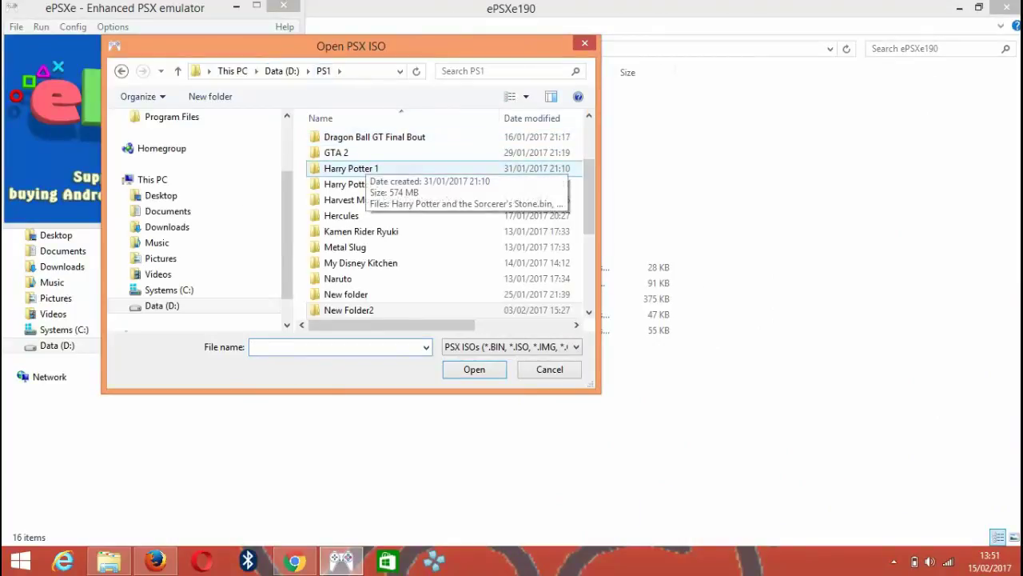
{"action": "left_click", "coordinate": [365, 168]}
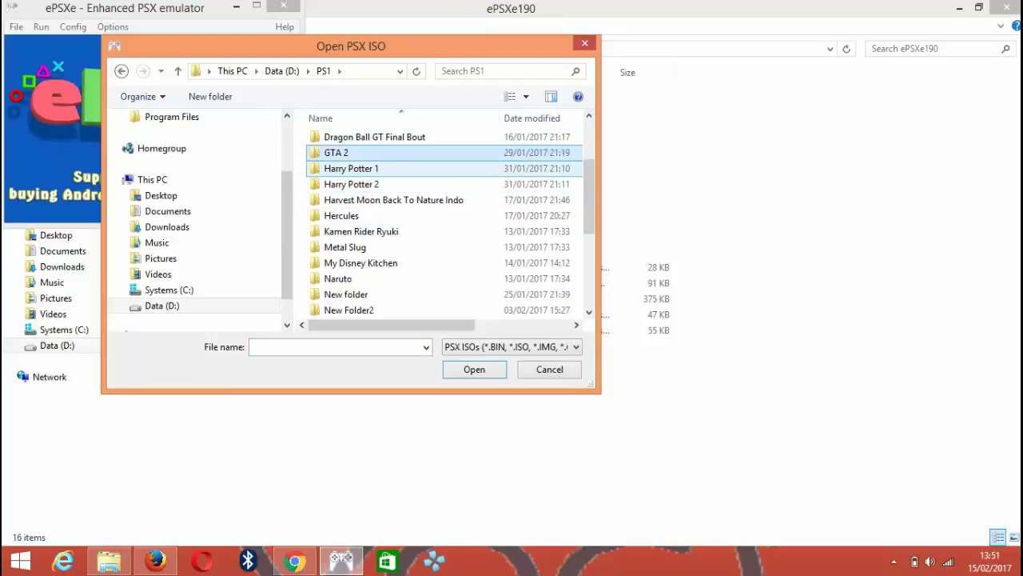
{"action": "key", "text": "Down"}
{"action": "key", "text": "Down"}
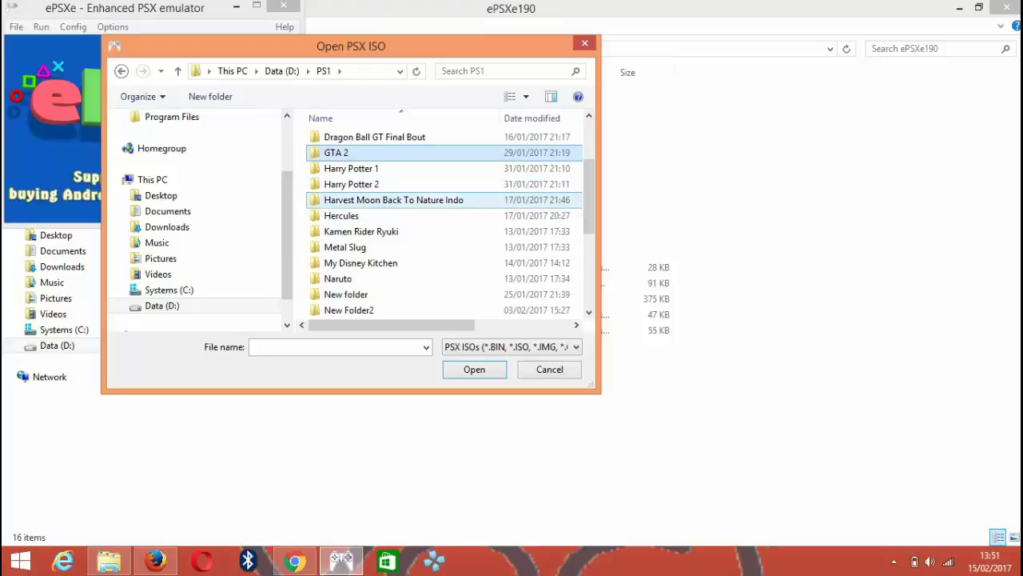
{"action": "key", "text": "Return"}
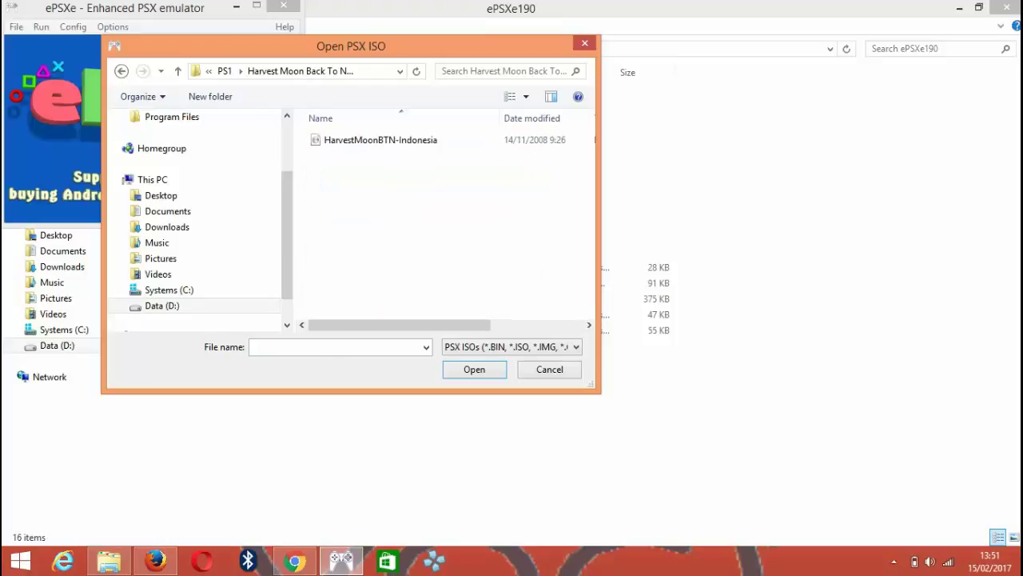
{"action": "key", "text": "Down"}
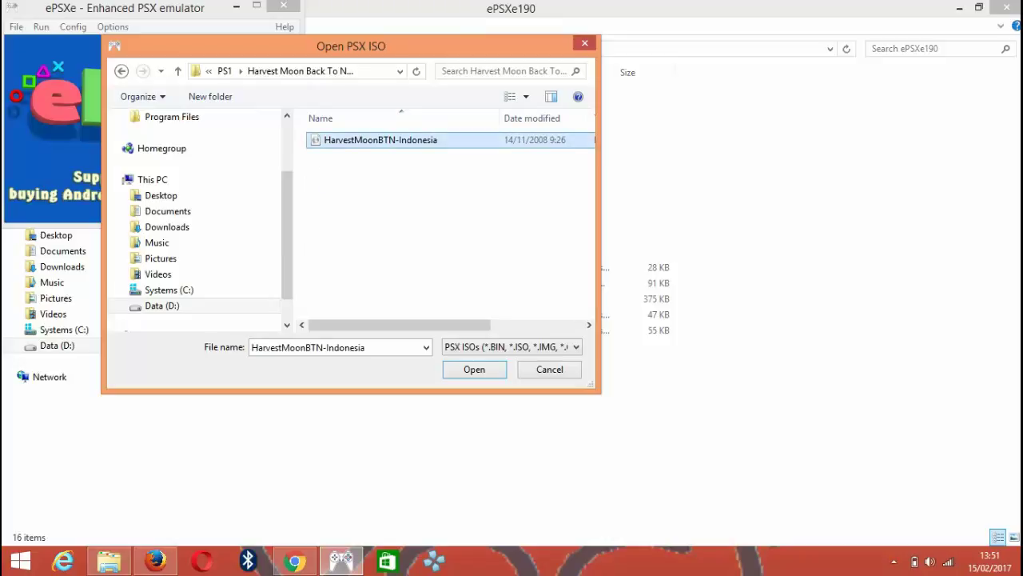
{"action": "key", "text": "Return"}
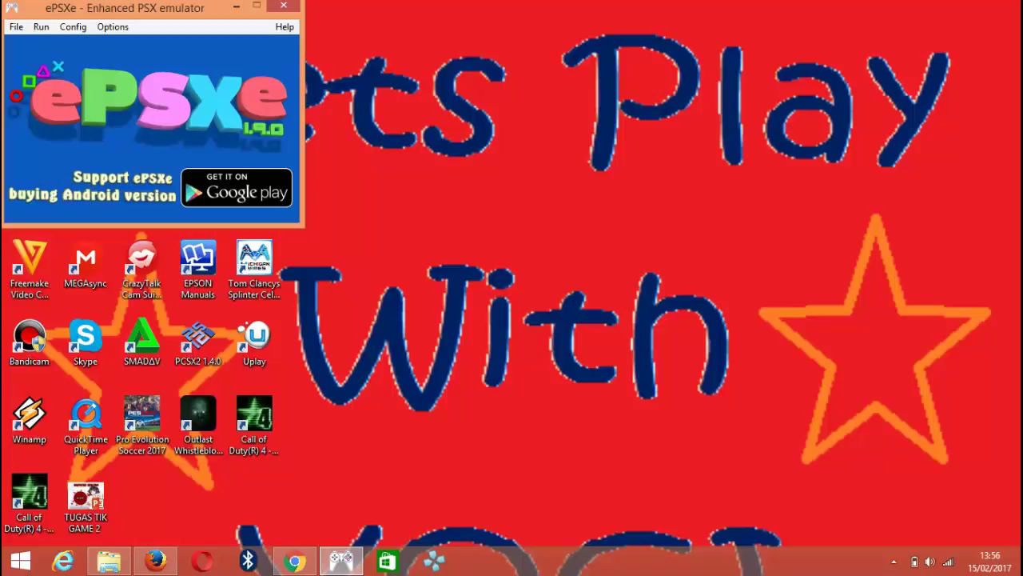
- Exit the emulator and relaunch ePSXe from the desktop
{"action": "left_click", "coordinate": [16, 26]}
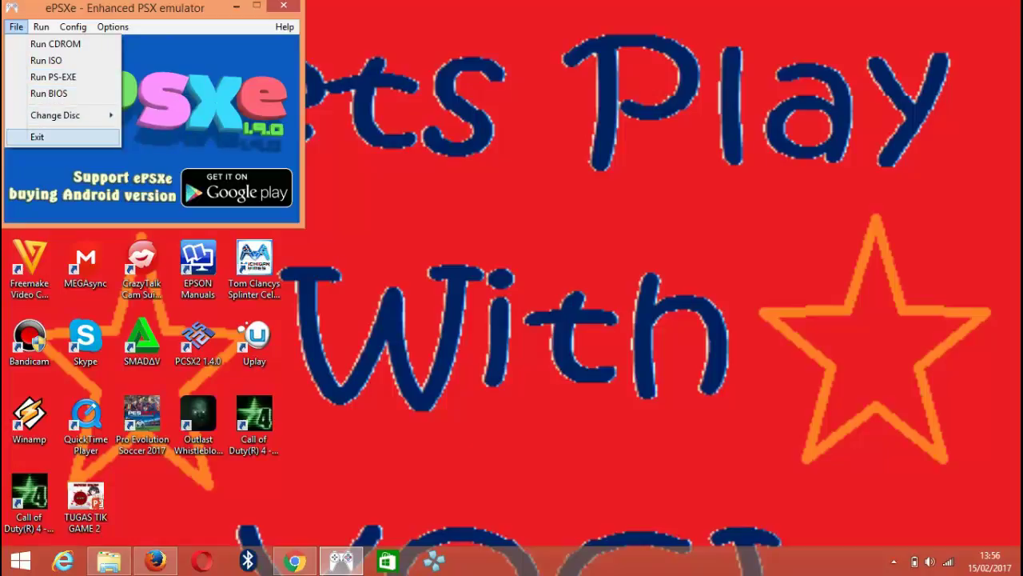
{"action": "left_click", "coordinate": [37, 137]}
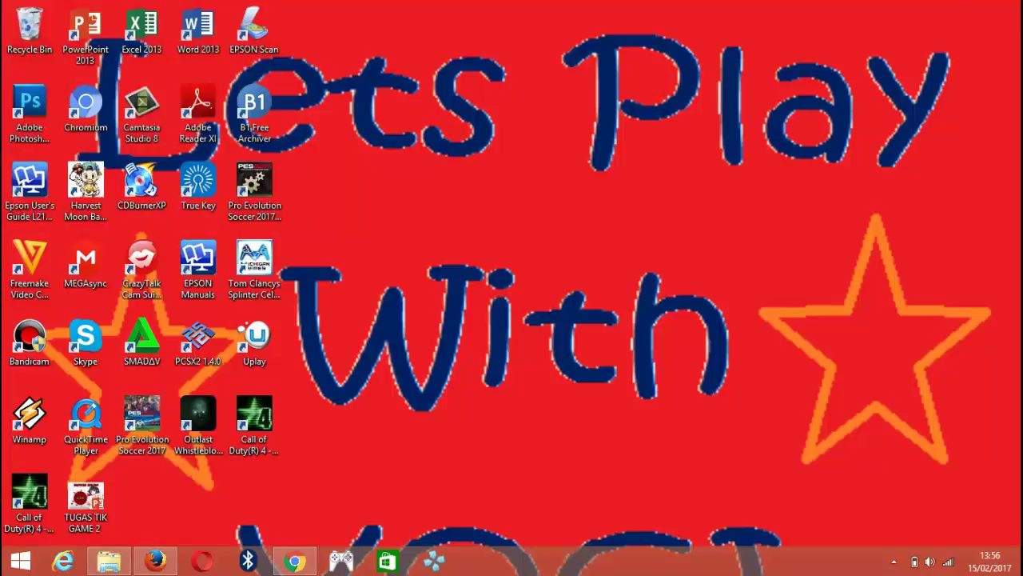
{"action": "left_click", "coordinate": [340, 560]}
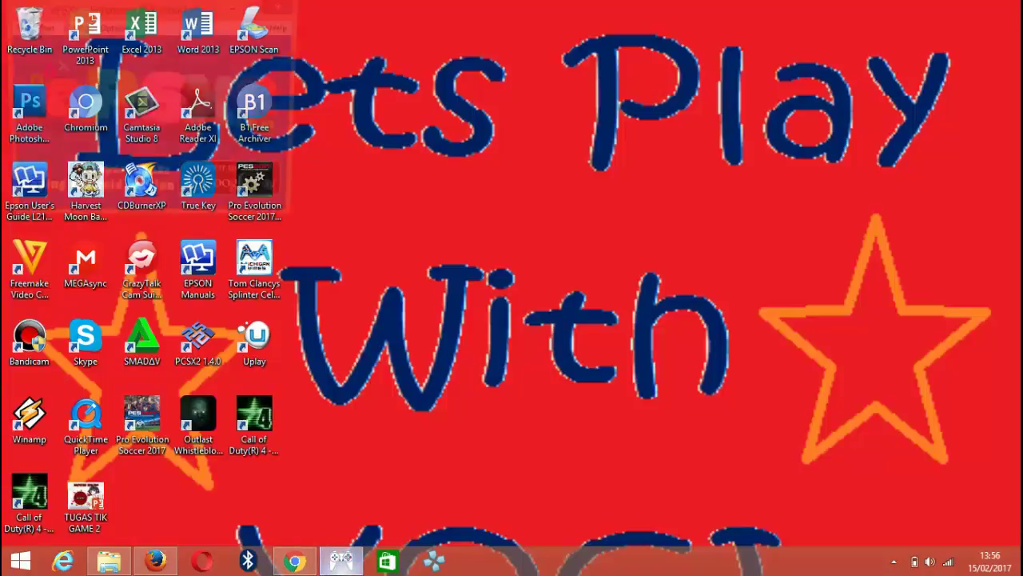
- Reopen the configuration Wizard Guide at its welcome page and skip the configuration
{"action": "left_click", "coordinate": [16, 27]}
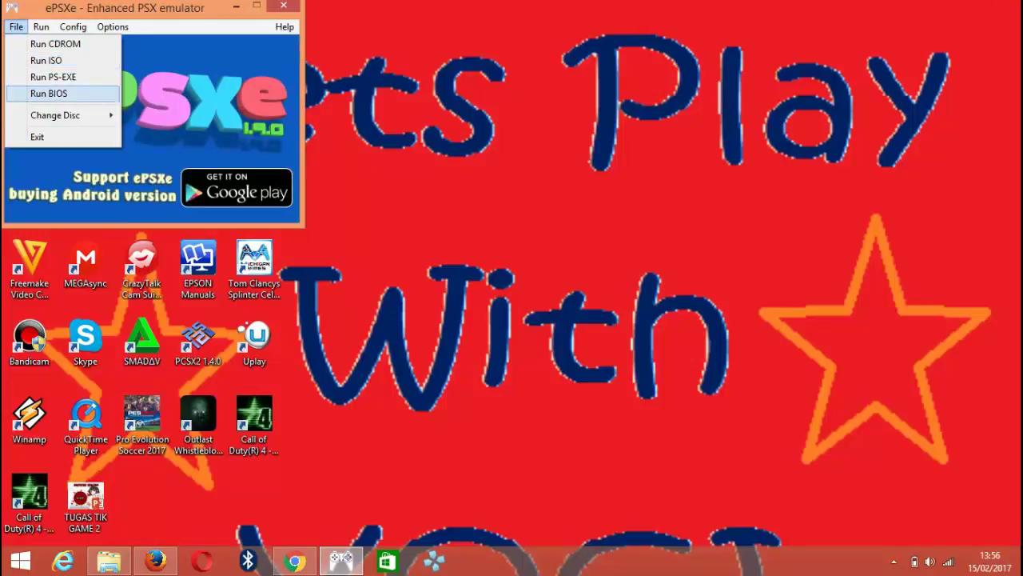
{"action": "mouse_move", "coordinate": [73, 28]}
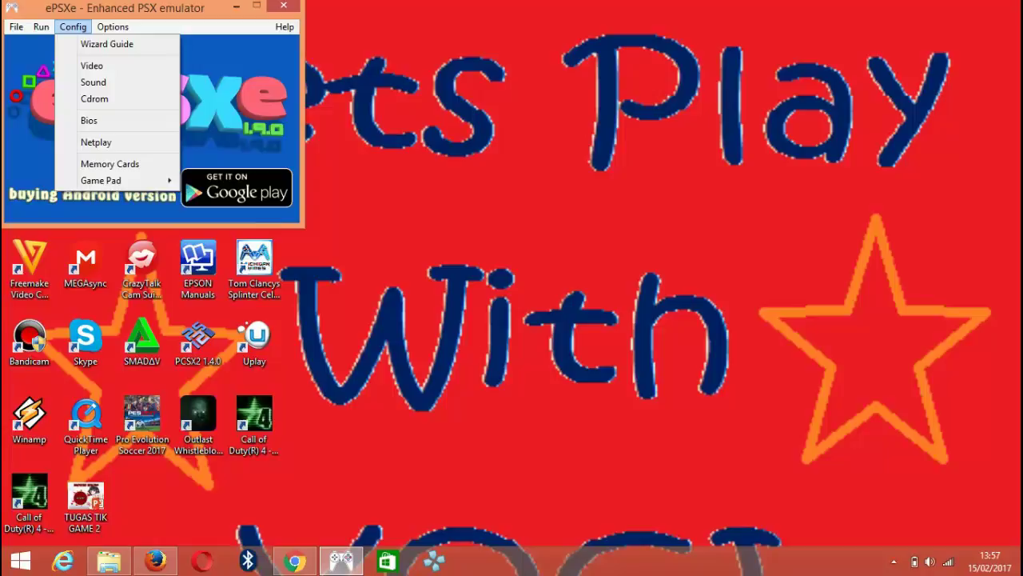
{"action": "left_click", "coordinate": [106, 44]}
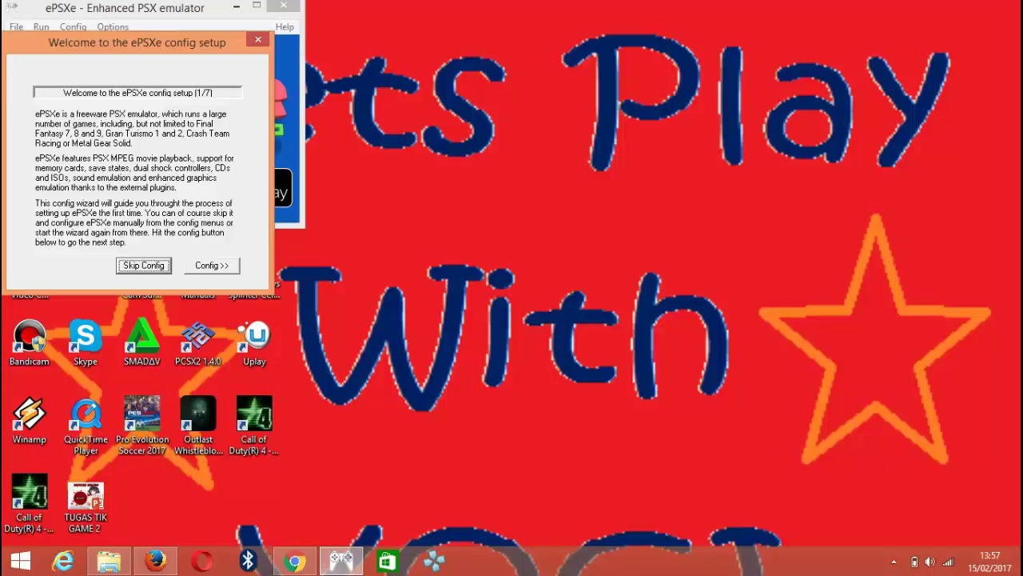
{"action": "key", "text": "Return"}
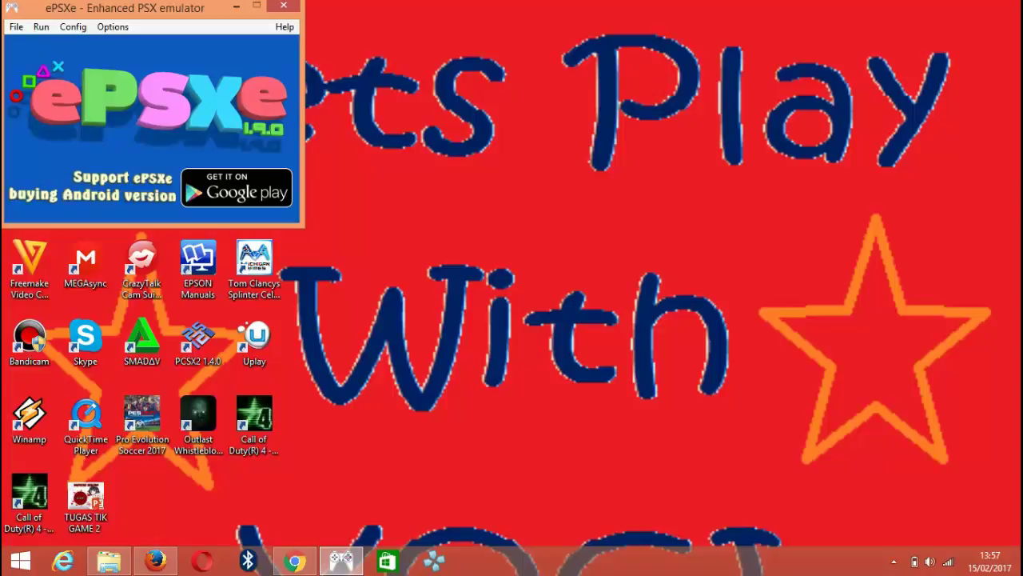
{"action": "left_click", "coordinate": [16, 27]}
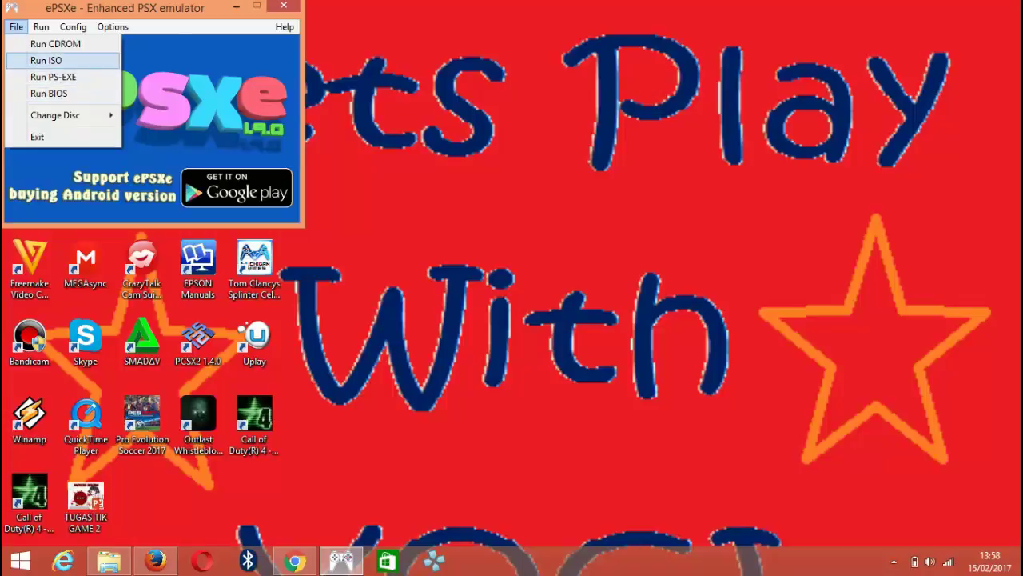
{"action": "mouse_move", "coordinate": [72, 27]}
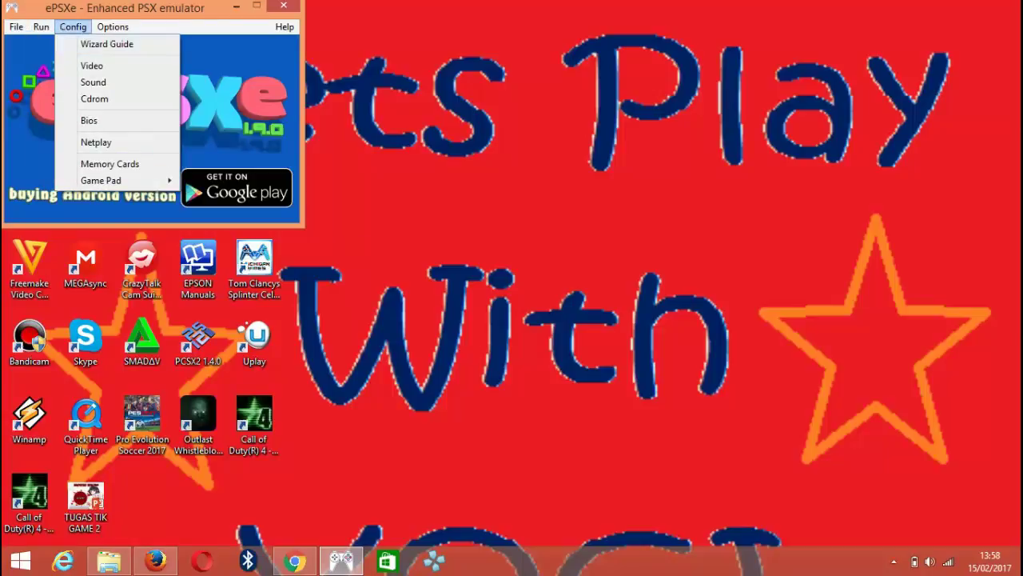
{"action": "mouse_move", "coordinate": [113, 27]}
{"action": "key", "text": "Escape"}
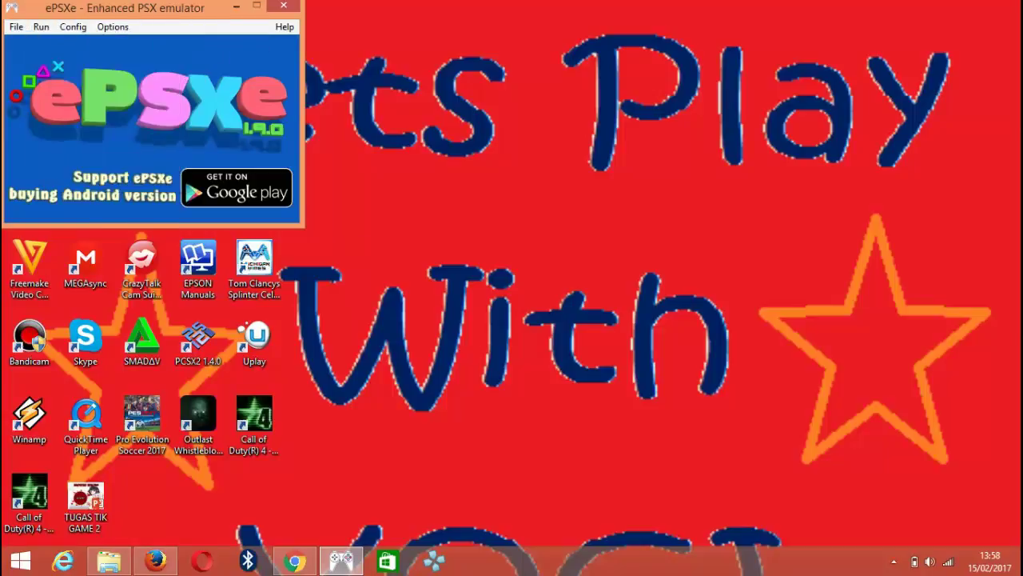